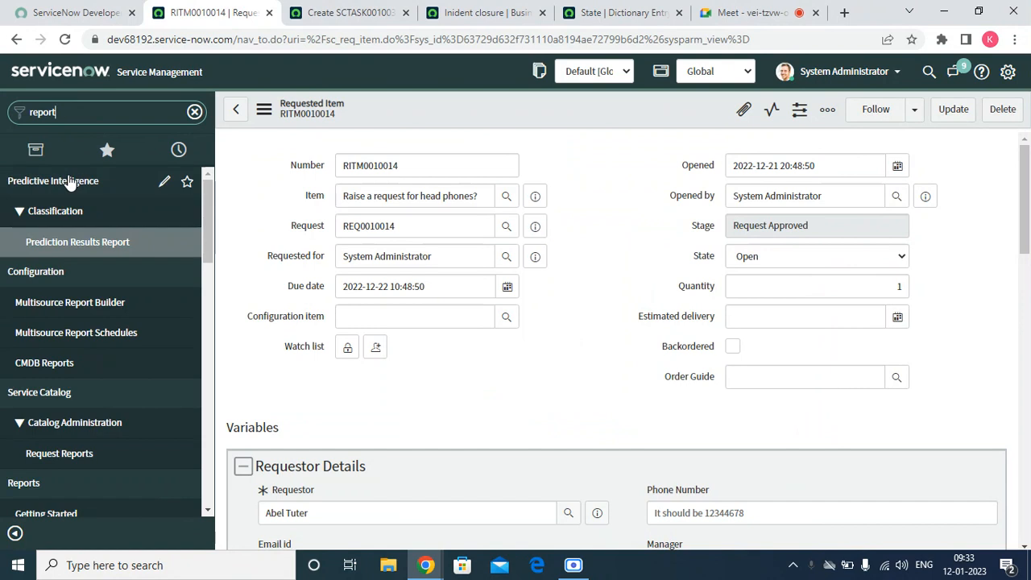
# - Find the Reports application among the navigator's "report" matches and open its View / Run list
pyautogui.scroll(-5, 86, 459)
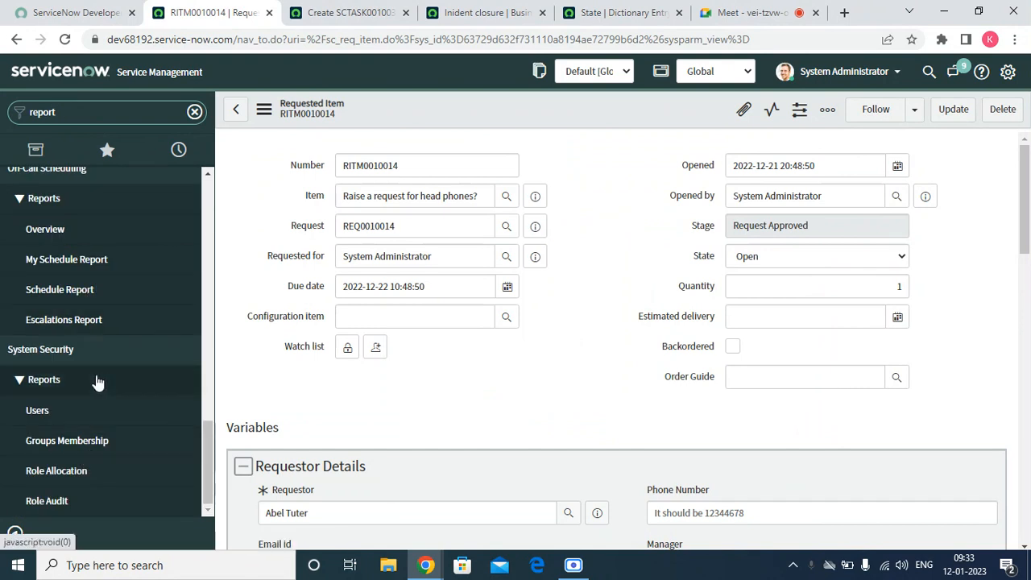
pyautogui.moveTo(204, 465); pyautogui.dragTo(237, 290)
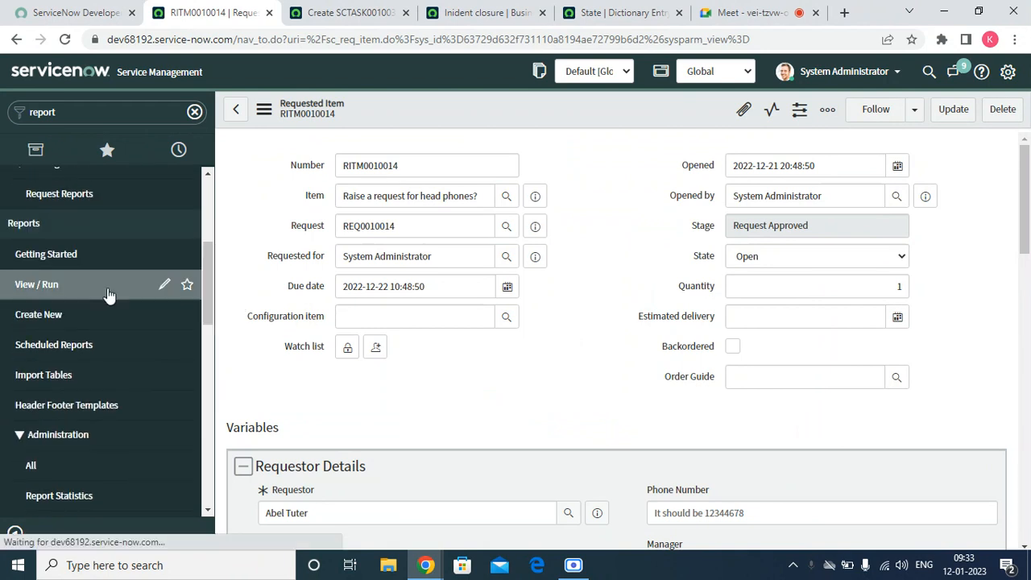
pyautogui.click(111, 292)
# - Close the catalog task, incident closure and State dictionary entry browser tabs and return to the reports list
pyautogui.click(354, 9)
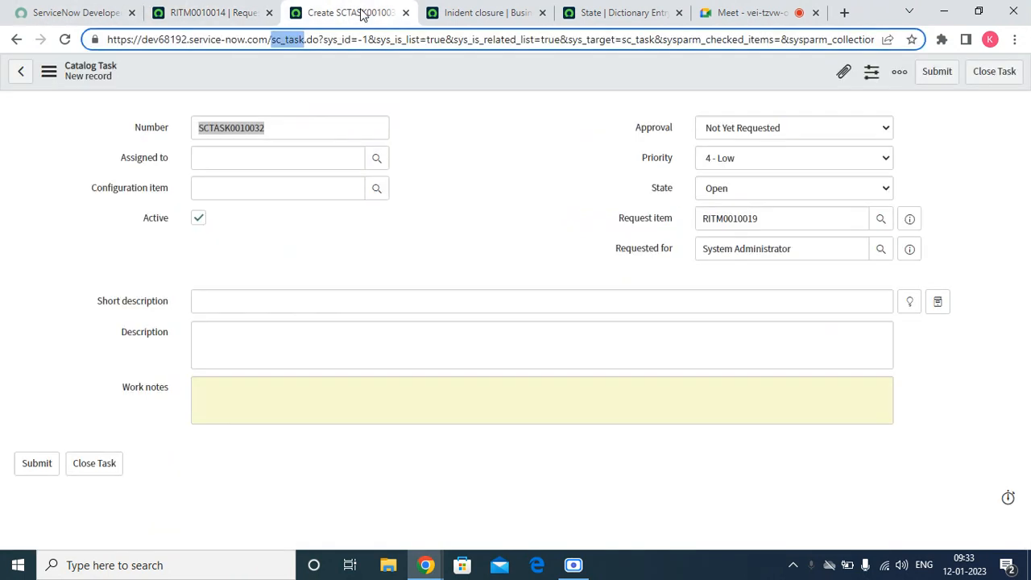
pyautogui.click(405, 13)
pyautogui.click(406, 14)
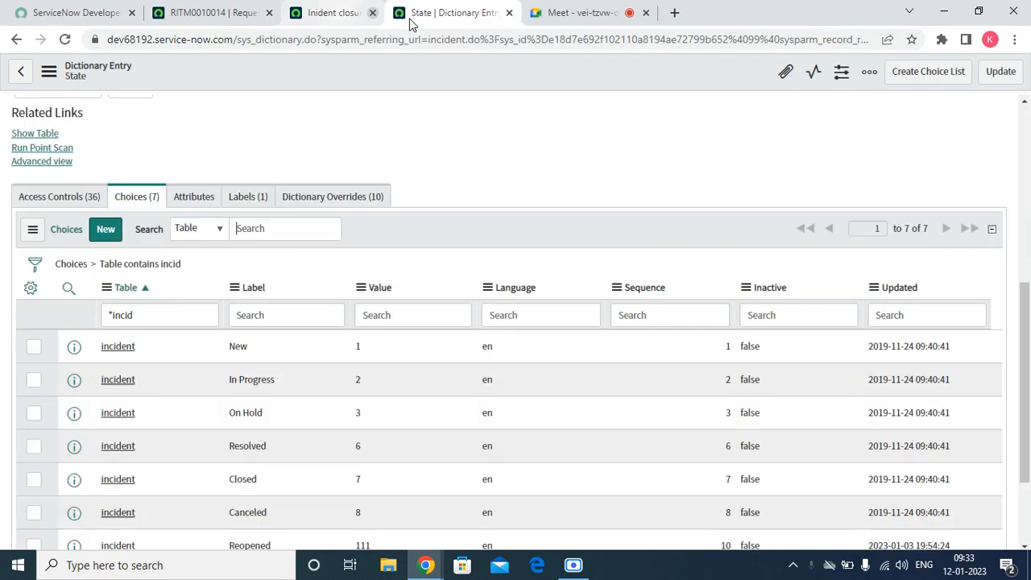
pyautogui.click(406, 13)
pyautogui.click(203, 8)
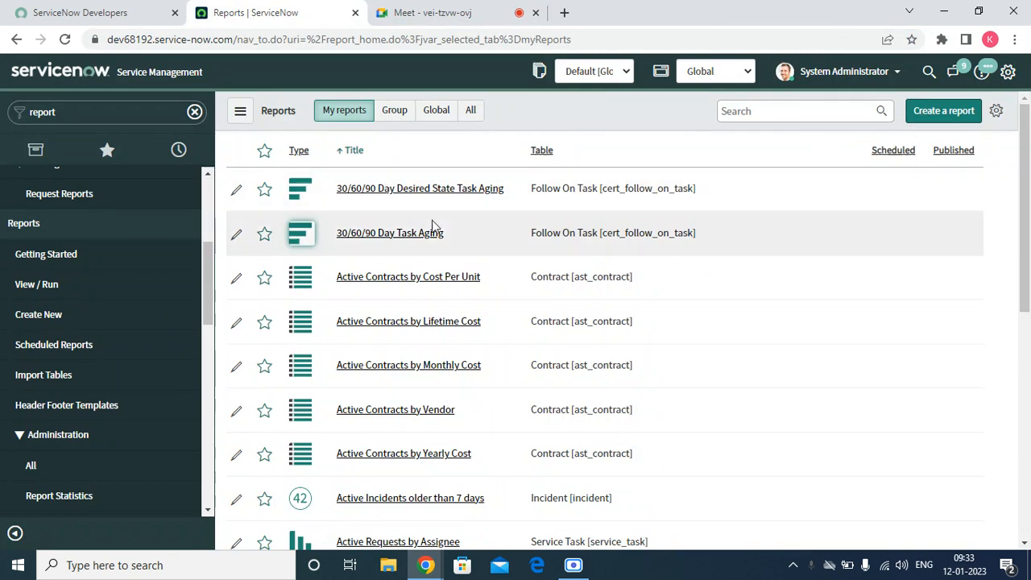
# - Sort the reports by the Scheduled column and open the Open Incidents by Assignment report
pyautogui.click(891, 151)
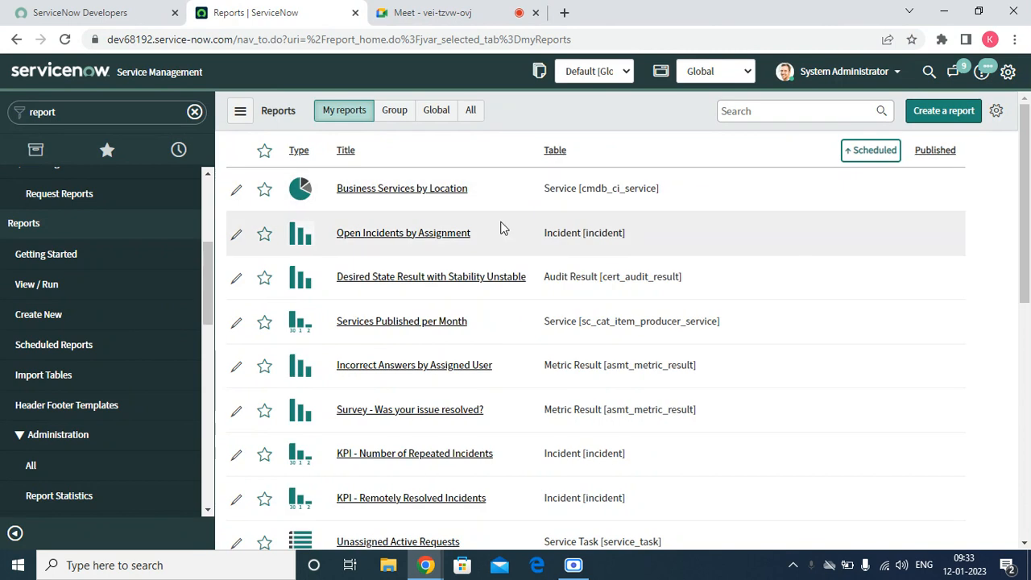
pyautogui.click(432, 233)
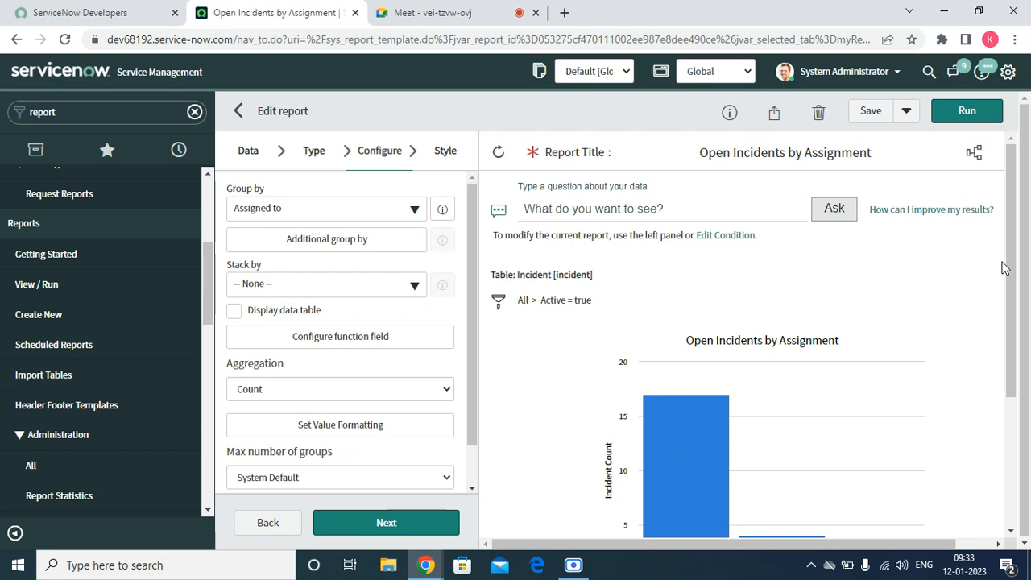
pyautogui.moveTo(1016, 246); pyautogui.dragTo(1029, 187)
# - Enable Display data table for the Open Incidents by Assignment report, run it, and review the chart and table
pyautogui.click(233, 310)
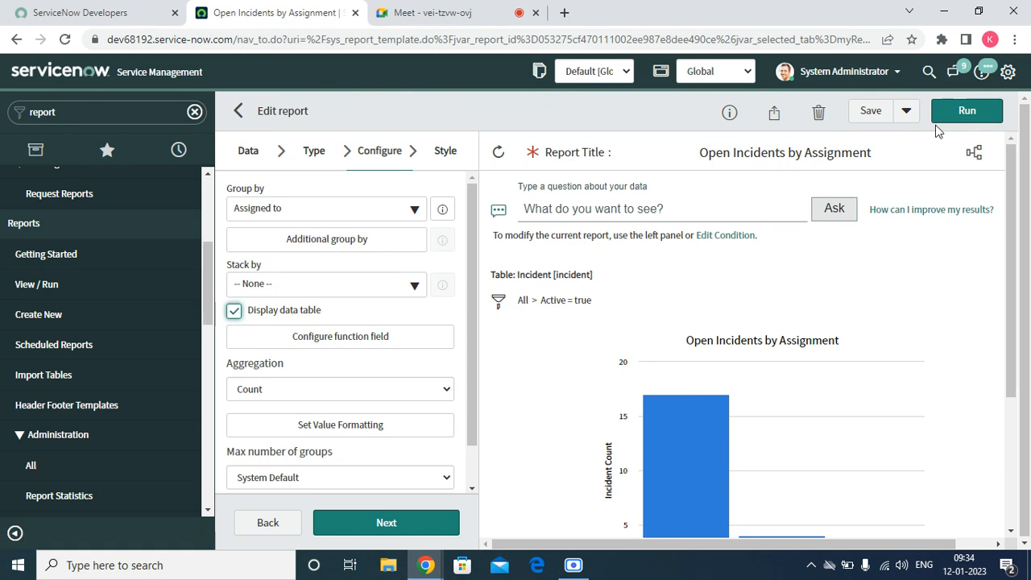
pyautogui.click(955, 110)
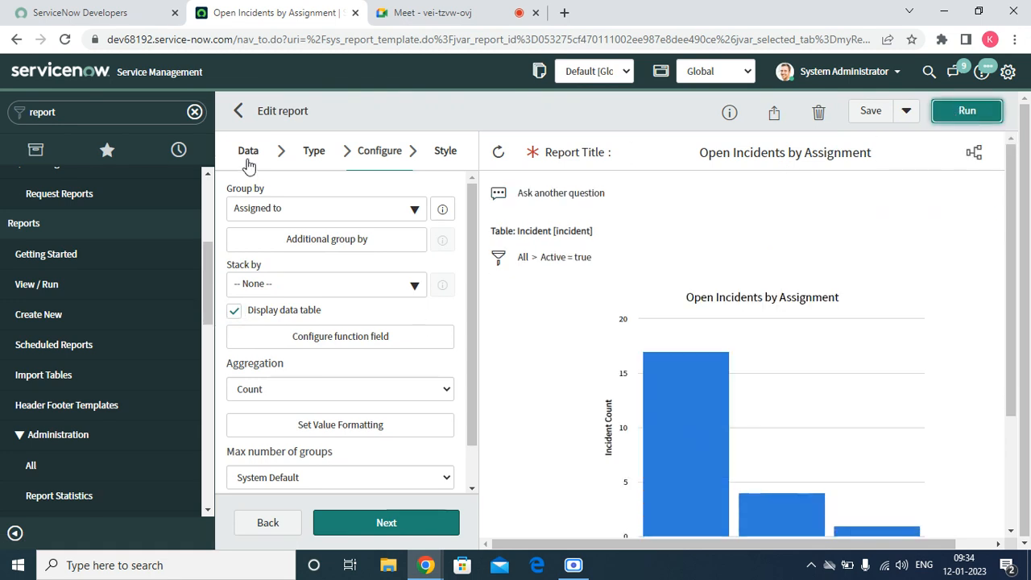
pyautogui.scroll(-2, 629, 193)
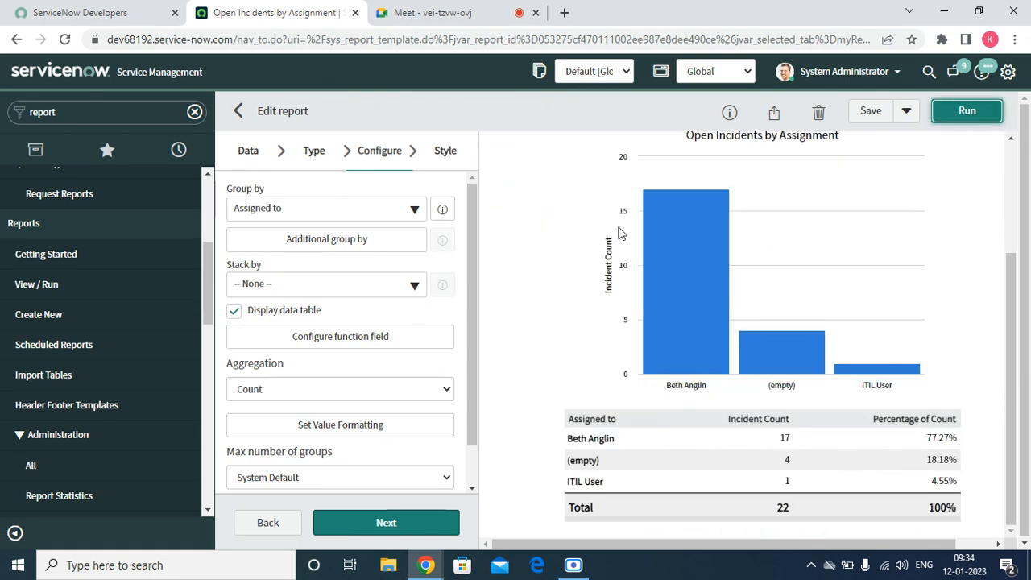
pyautogui.scroll(3, 639, 426)
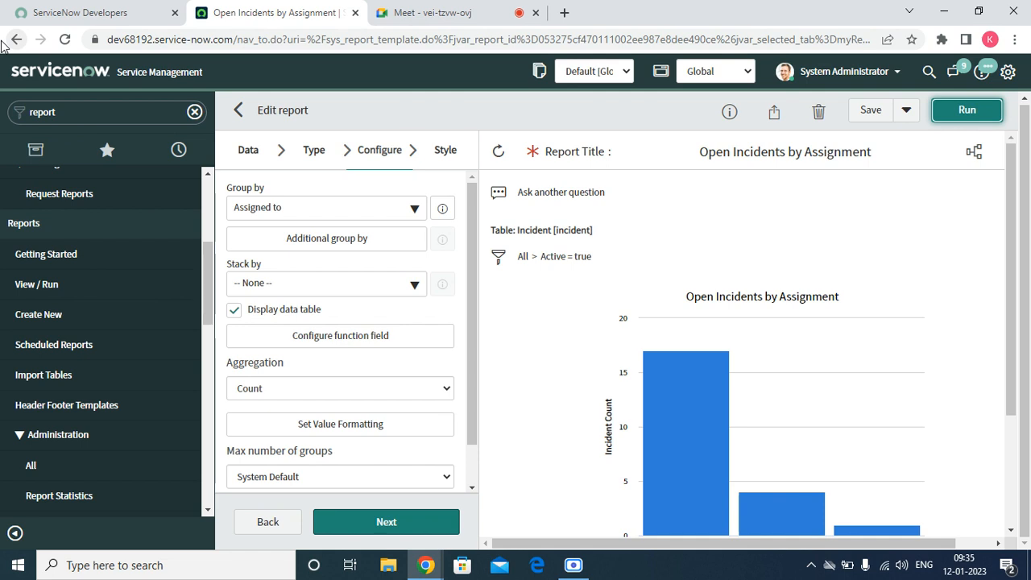
# - Filter the application navigator for "database v"
pyautogui.click(71, 112)
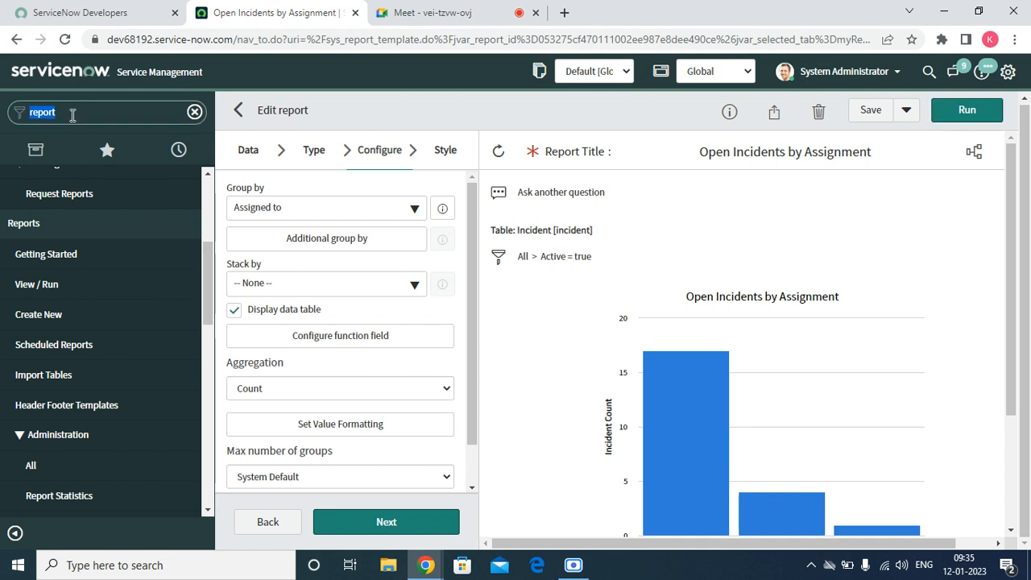
pyautogui.write('daba')
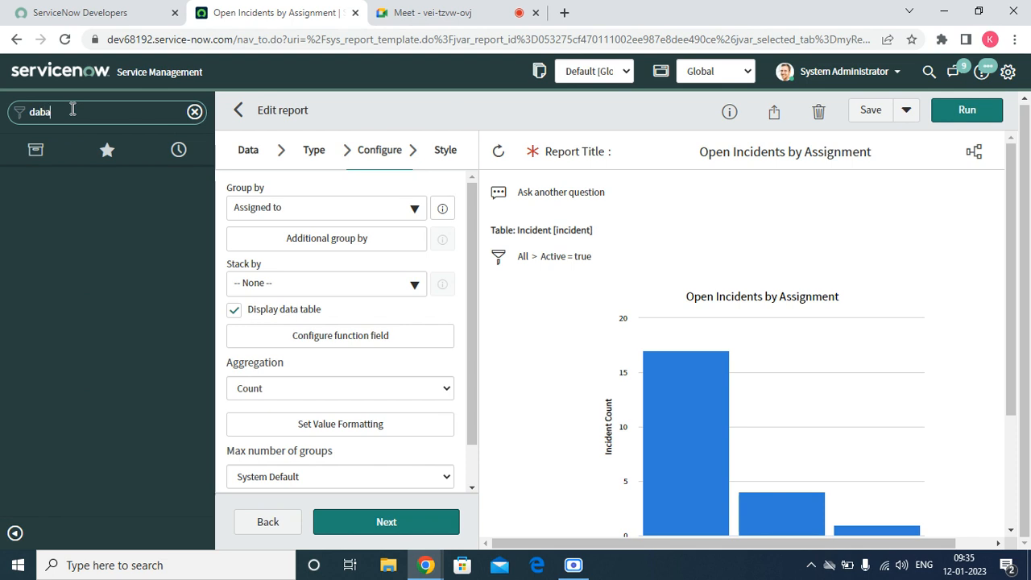
pyautogui.press('BackSpace')
pyautogui.press('BackSpace')
pyautogui.write('t')
pyautogui.press('BackSpace')
pyautogui.write('ata')
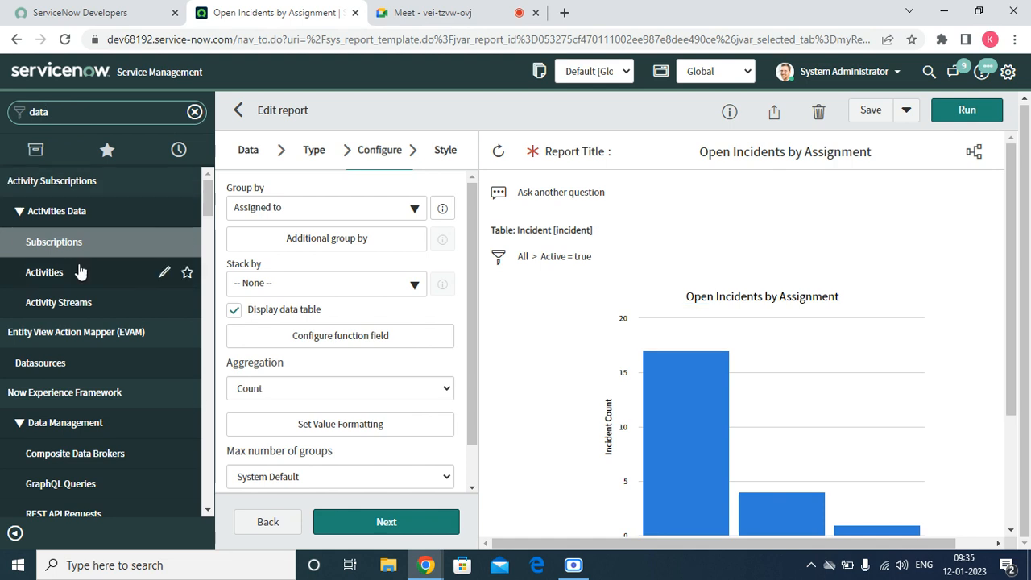
pyautogui.write('b')
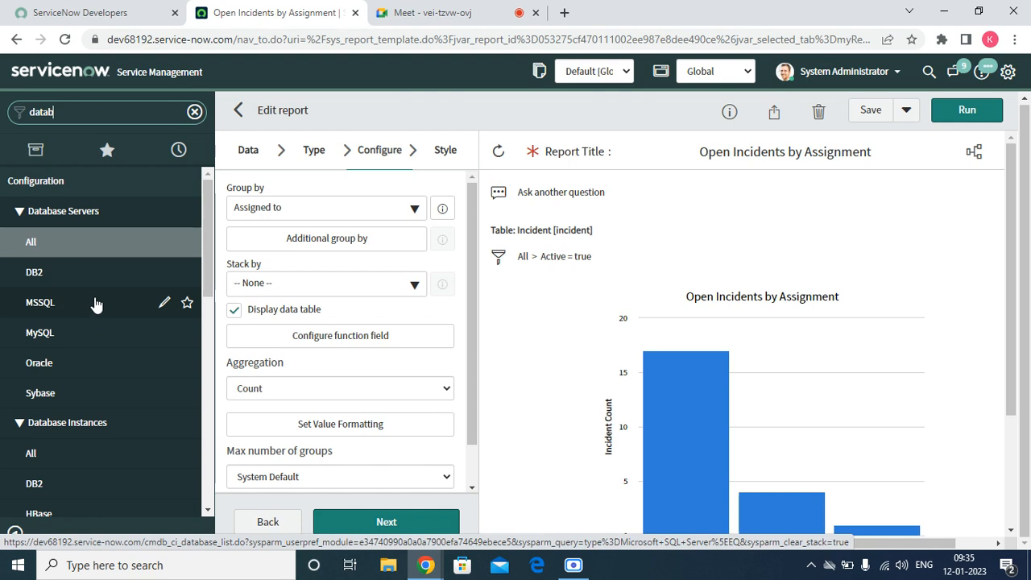
pyautogui.write('ase')
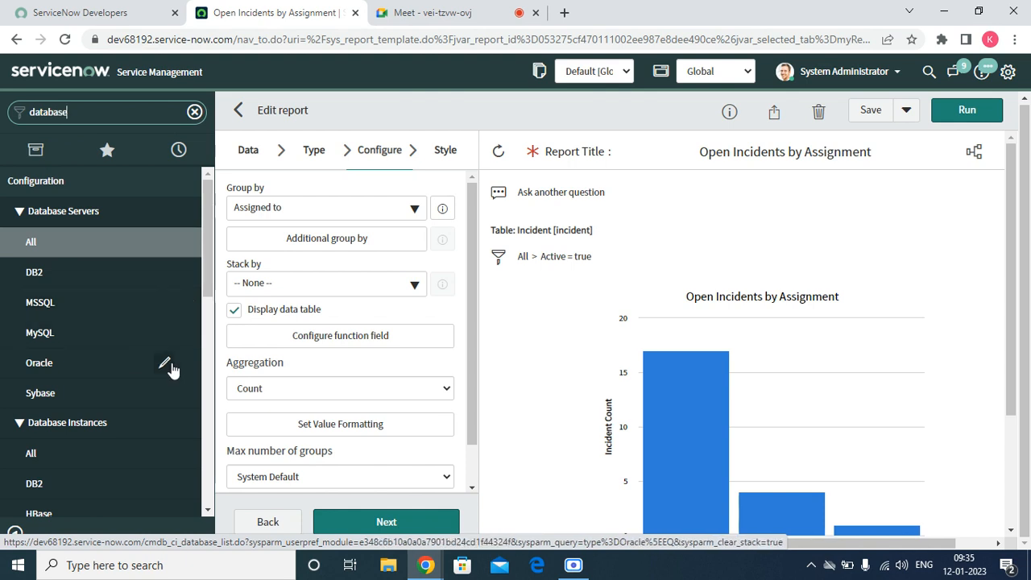
pyautogui.write(' vi')
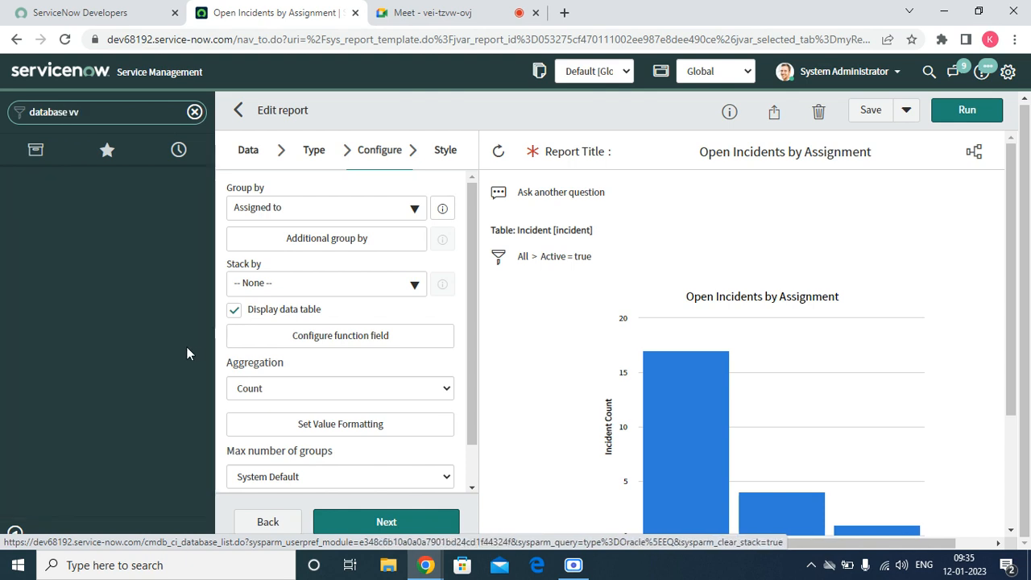
pyautogui.press('BackSpace')
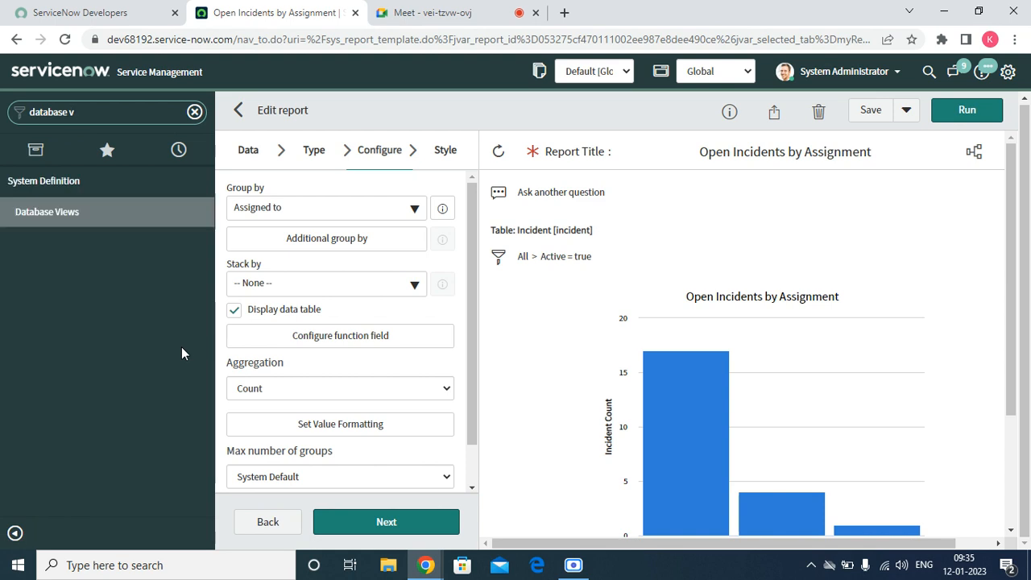
# - Add the Database Views module to the favorites and open its list
pyautogui.click(200, 212)
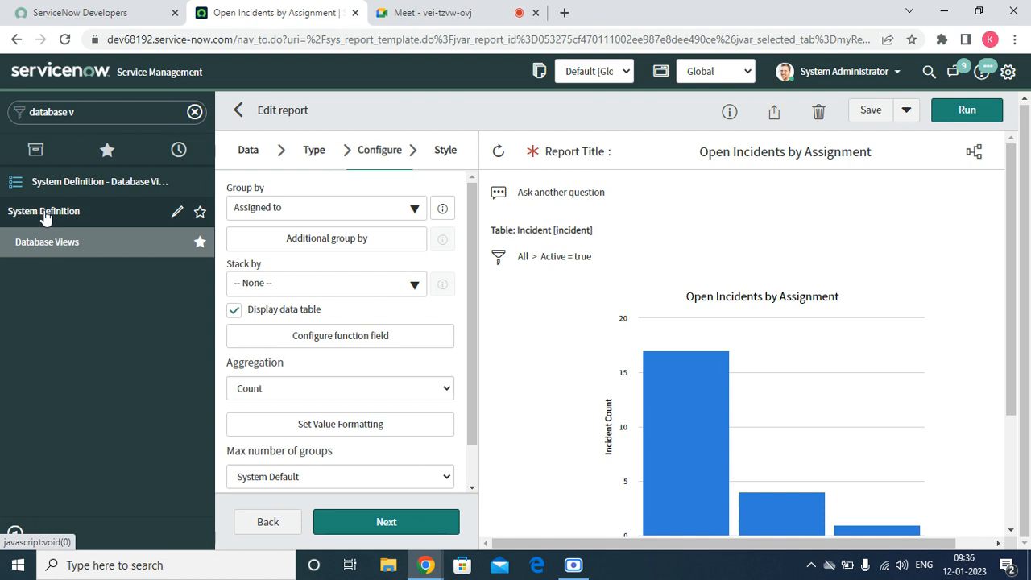
pyautogui.click(46, 232)
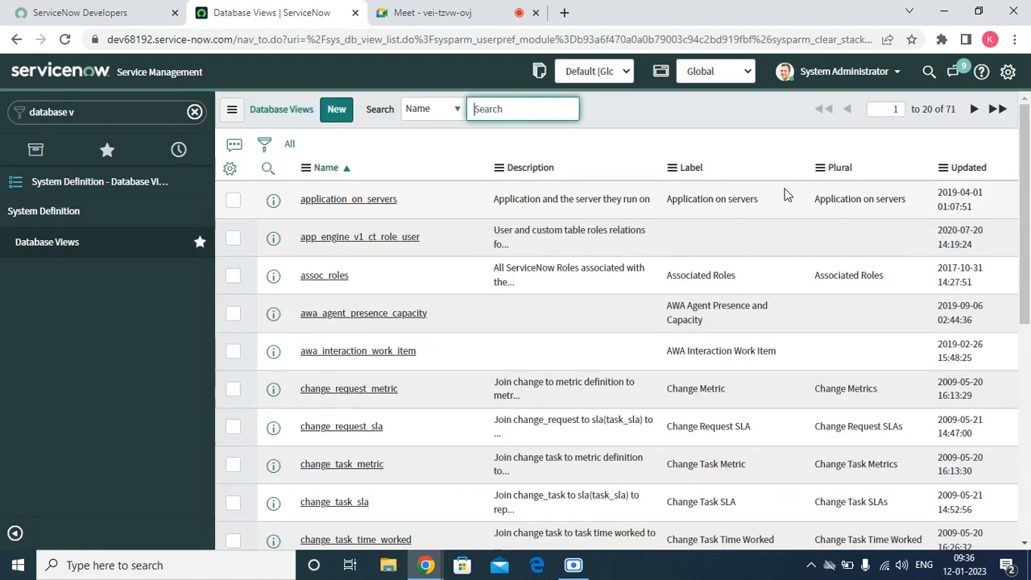
# - Sort the database views by Updated and look through the first page of the list
pyautogui.click(964, 167)
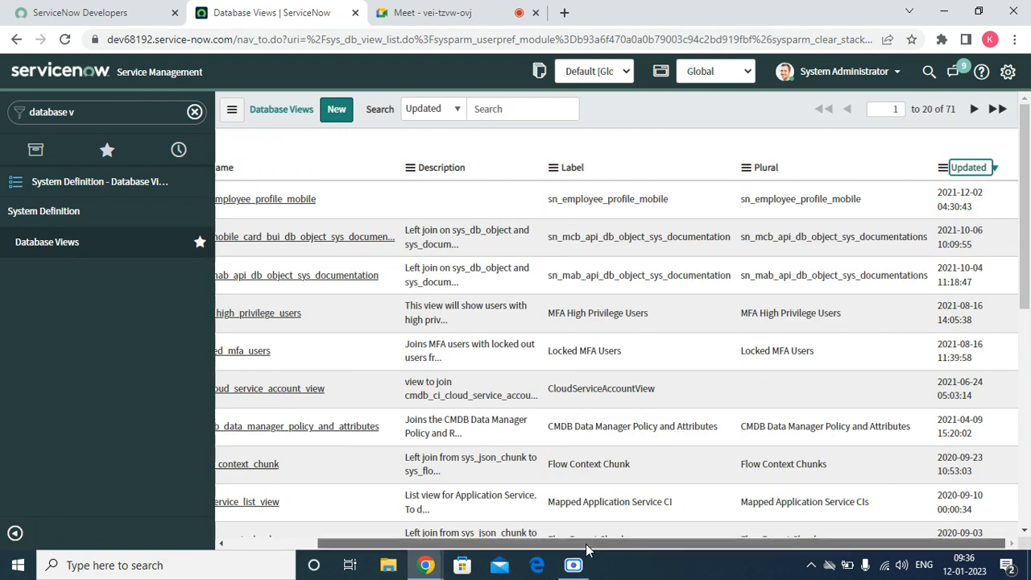
pyautogui.moveTo(587, 549); pyautogui.dragTo(215, 524)
pyautogui.scroll(-5, 293, 373)
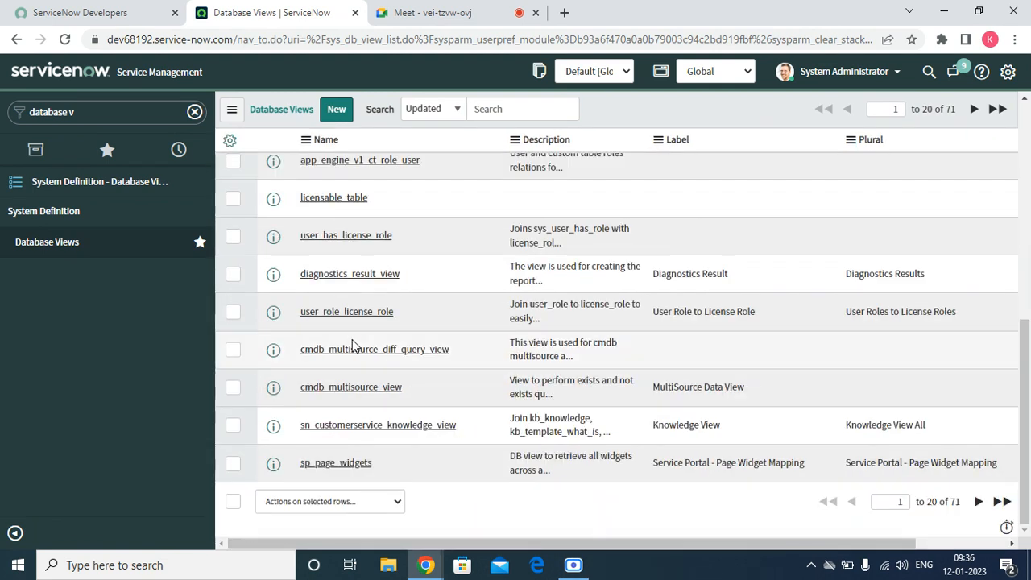
pyautogui.scroll(10, 353, 345)
# - Search the database views by Name for values containing "in" using "*in"
pyautogui.click(420, 112)
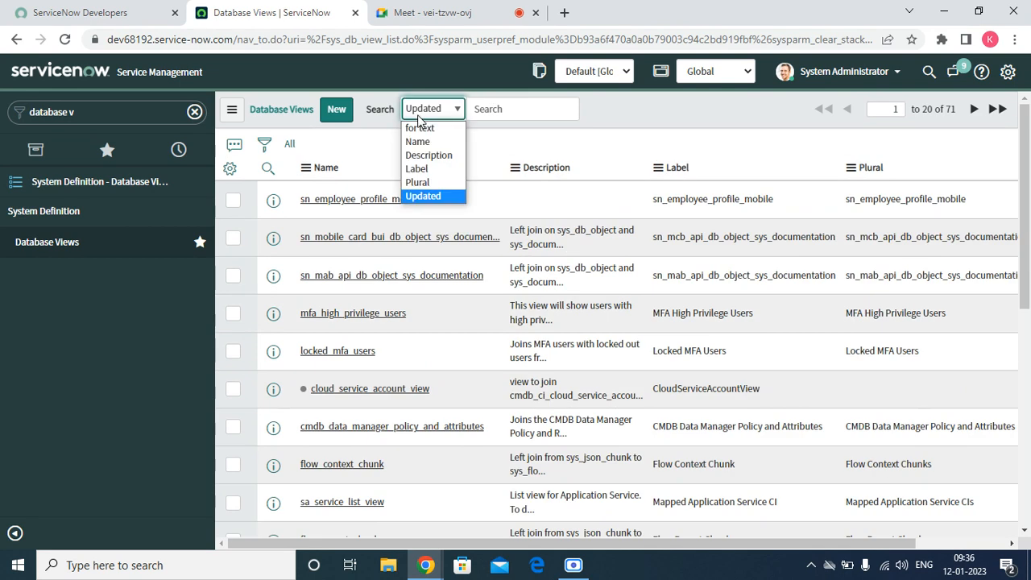
pyautogui.click(419, 141)
pyautogui.click(487, 109)
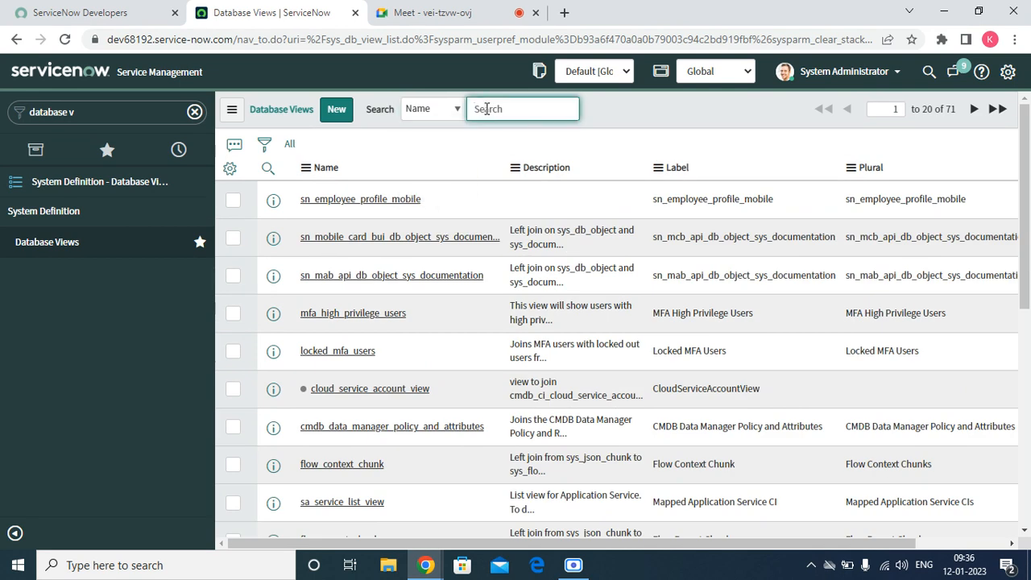
pyautogui.write('*in')
pyautogui.press('Return')
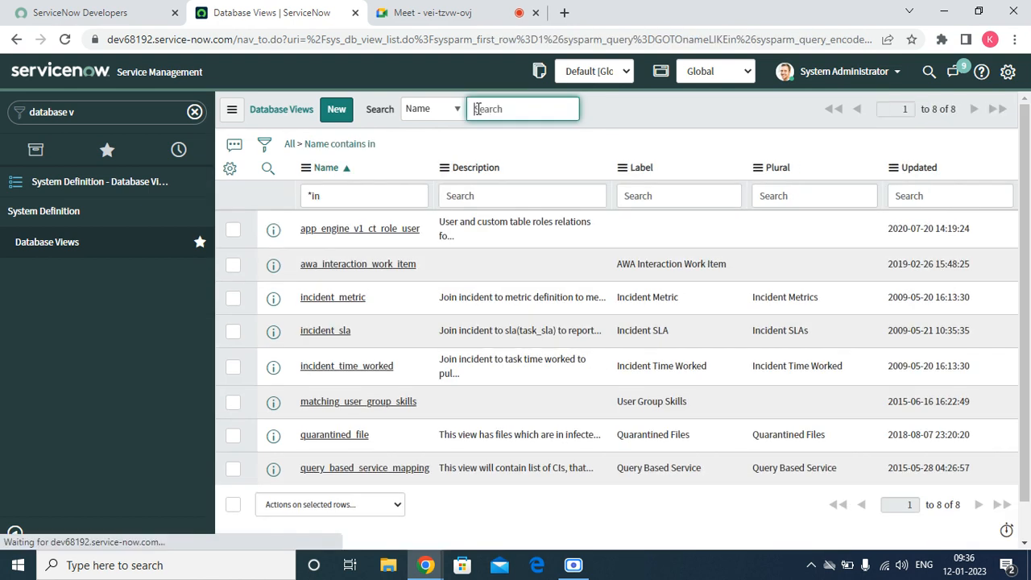
# - Open the incident_sla database view record in a new browser tab and switch to it
pyautogui.rightClick(276, 335)
pyautogui.click(300, 354)
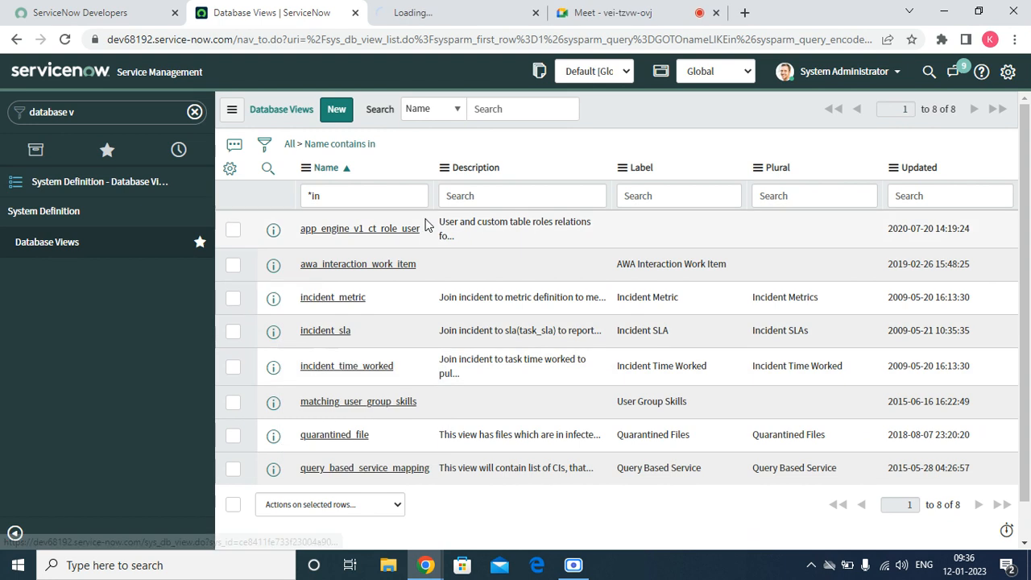
pyautogui.click(474, 11)
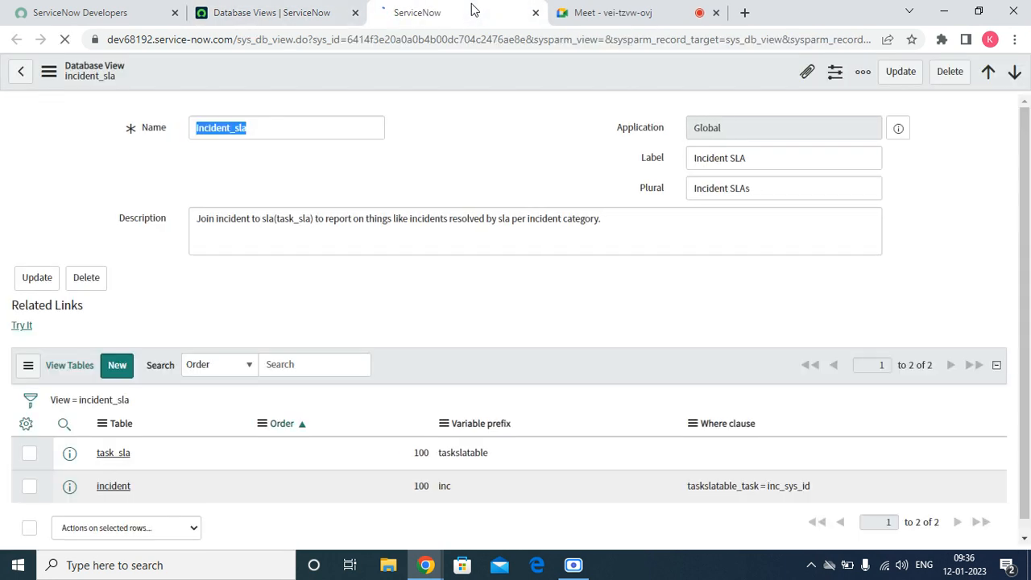
# - Examine the incident_sla record's sys_db_view table name in the address, its name, description and label, and its View Tables list
pyautogui.click(248, 168)
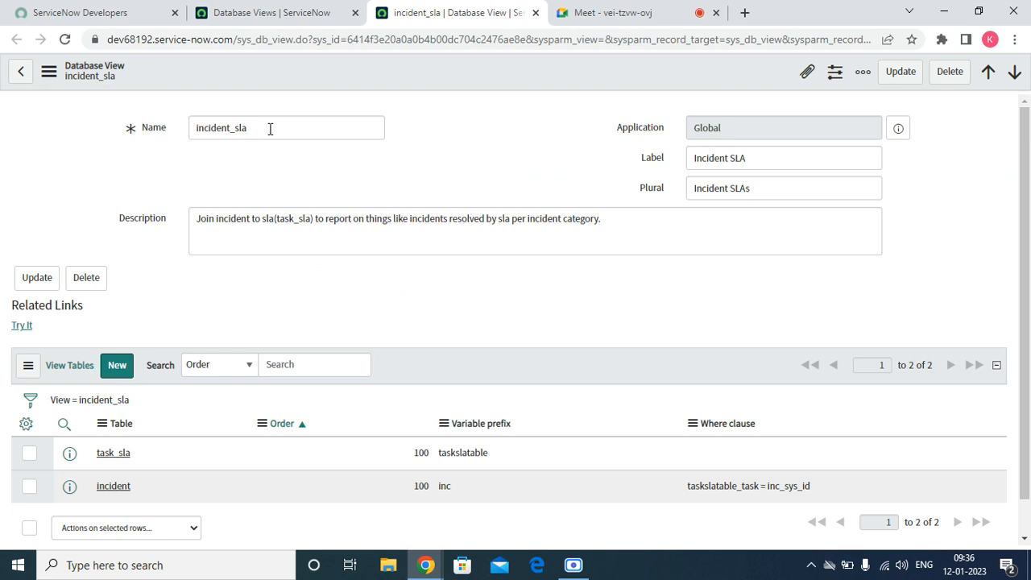
pyautogui.moveTo(295, 41); pyautogui.dragTo(236, 43)
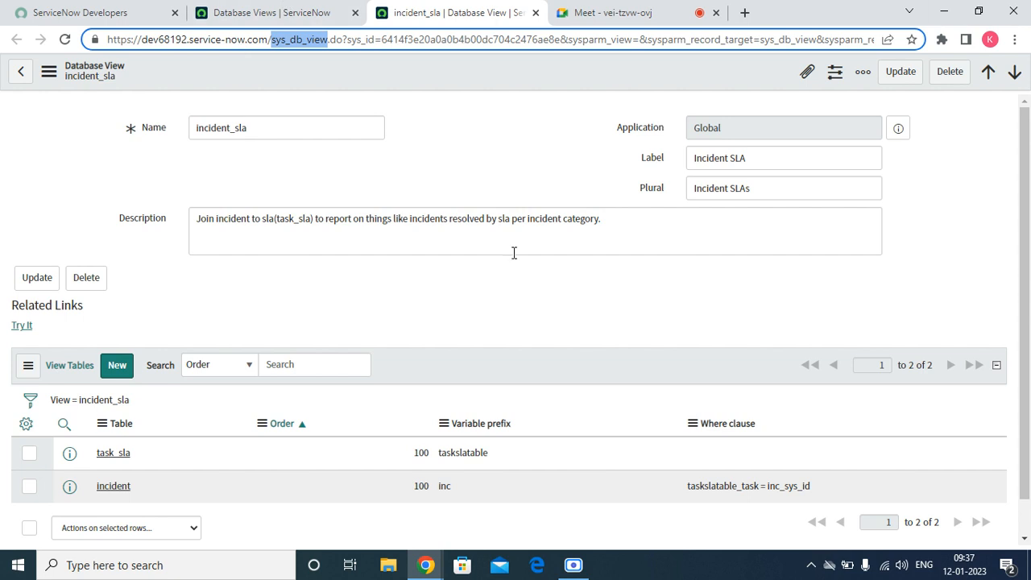
pyautogui.doubleClick(305, 125)
pyautogui.click(318, 134)
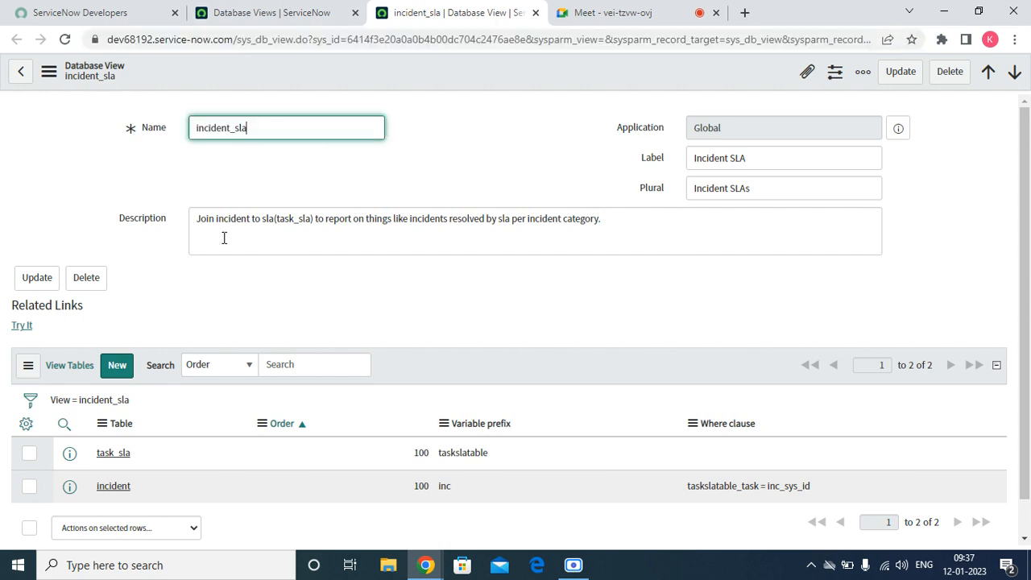
pyautogui.click(201, 220)
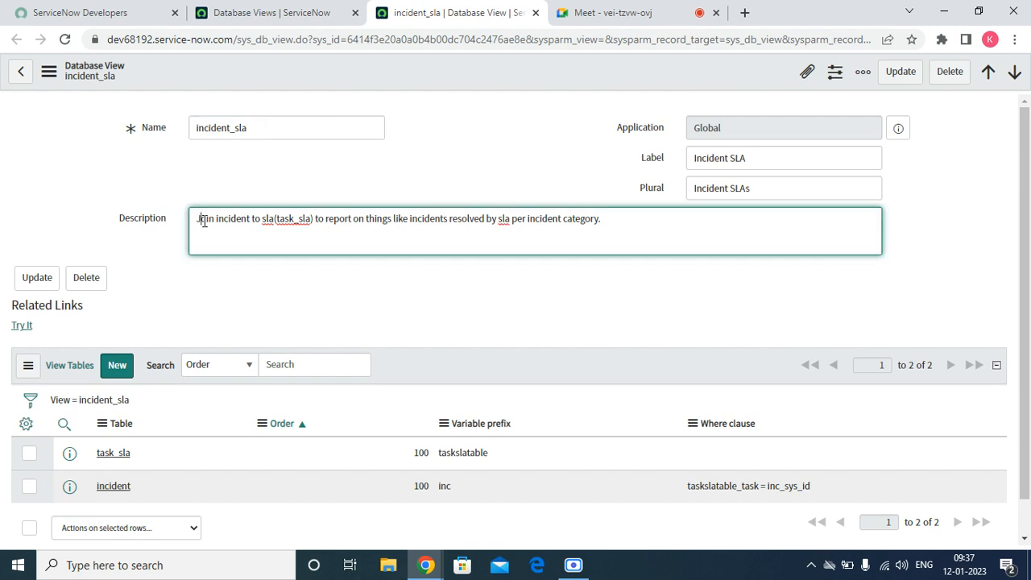
pyautogui.doubleClick(222, 220)
pyautogui.click(267, 246)
pyautogui.moveTo(635, 213); pyautogui.dragTo(127, 233)
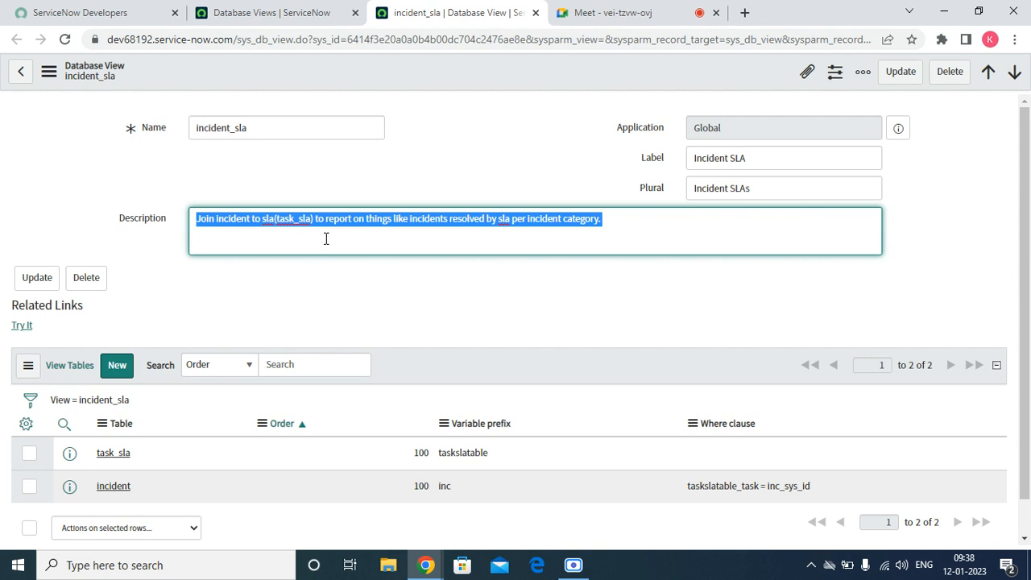
pyautogui.tripleClick(802, 157)
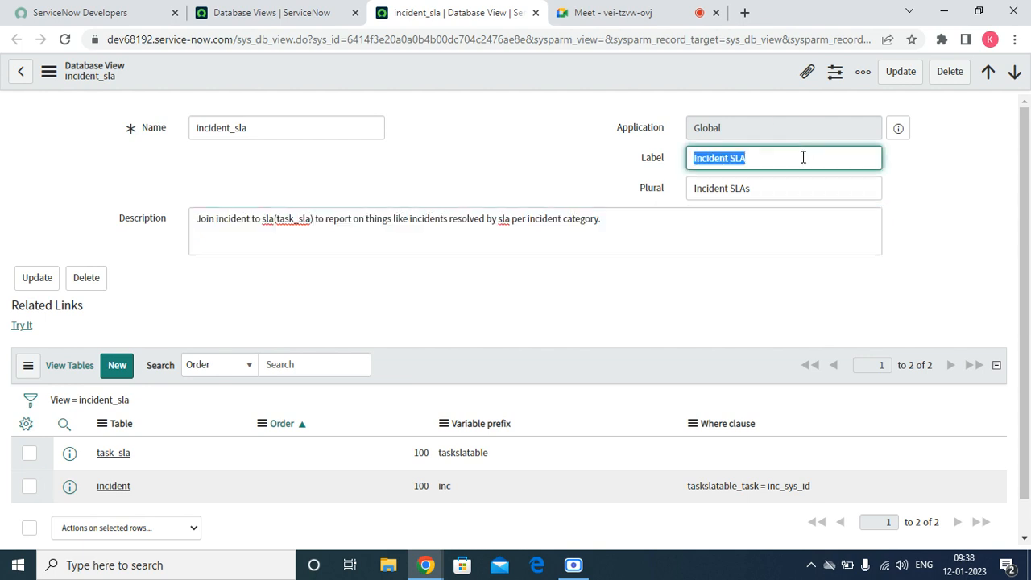
pyautogui.tripleClick(804, 157)
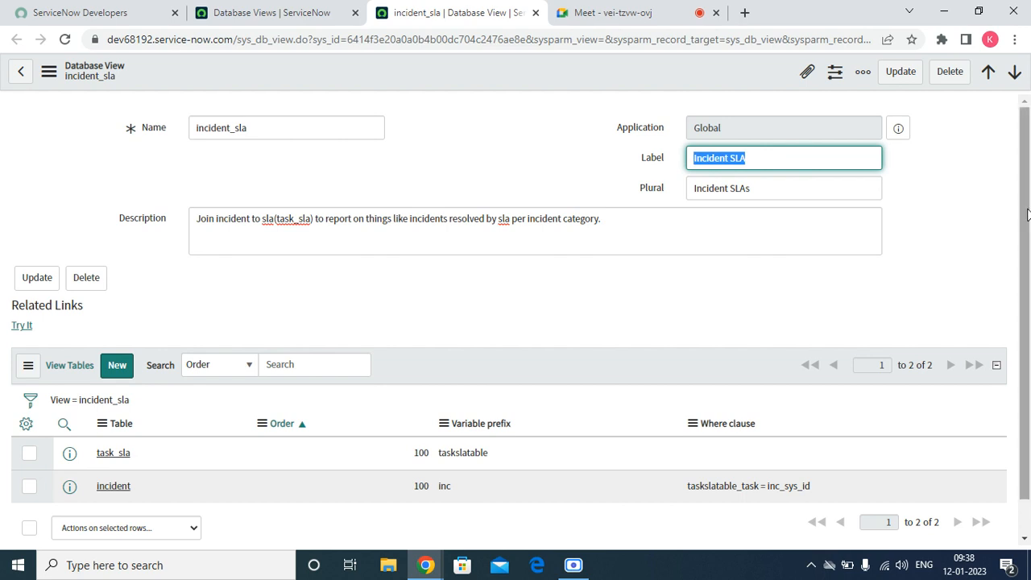
pyautogui.moveTo(1027, 215); pyautogui.dragTo(1026, 280)
pyautogui.click(395, 349)
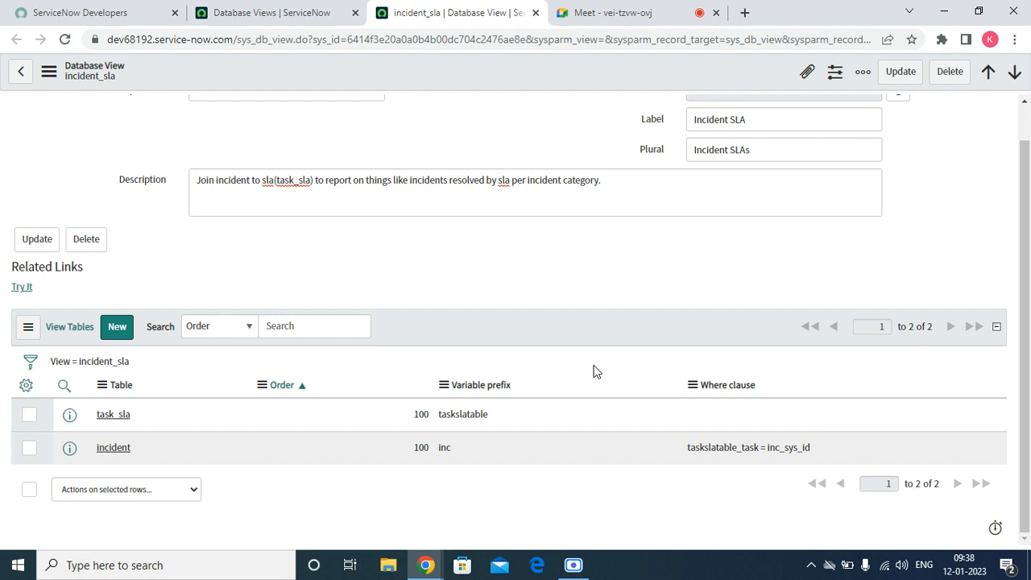
# - Add the flagged words sla and task_sla in the Description to the browser's spelling dictionary
pyautogui.rightClick(271, 184)
pyautogui.click(322, 258)
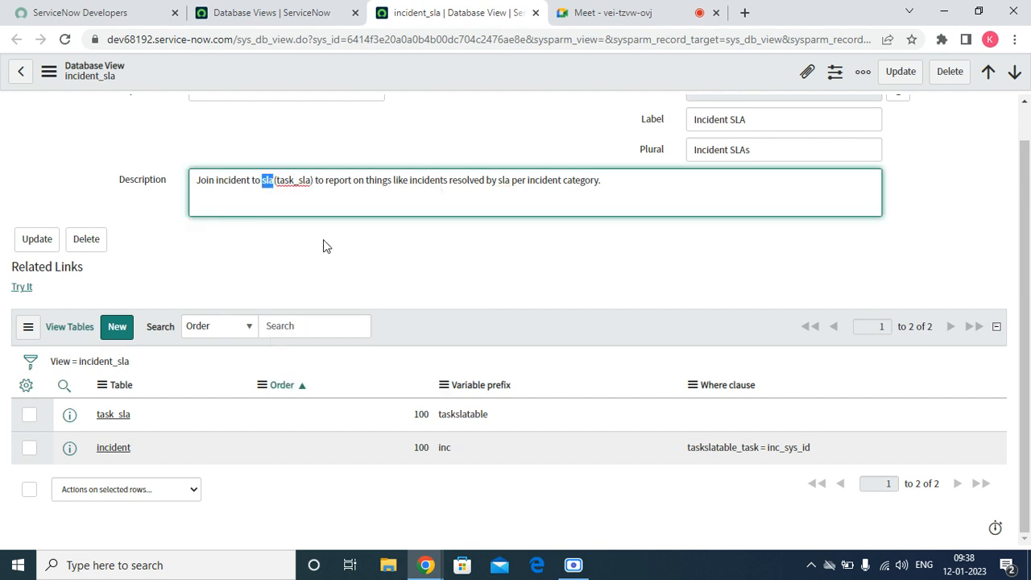
pyautogui.rightClick(286, 182)
pyautogui.click(326, 189)
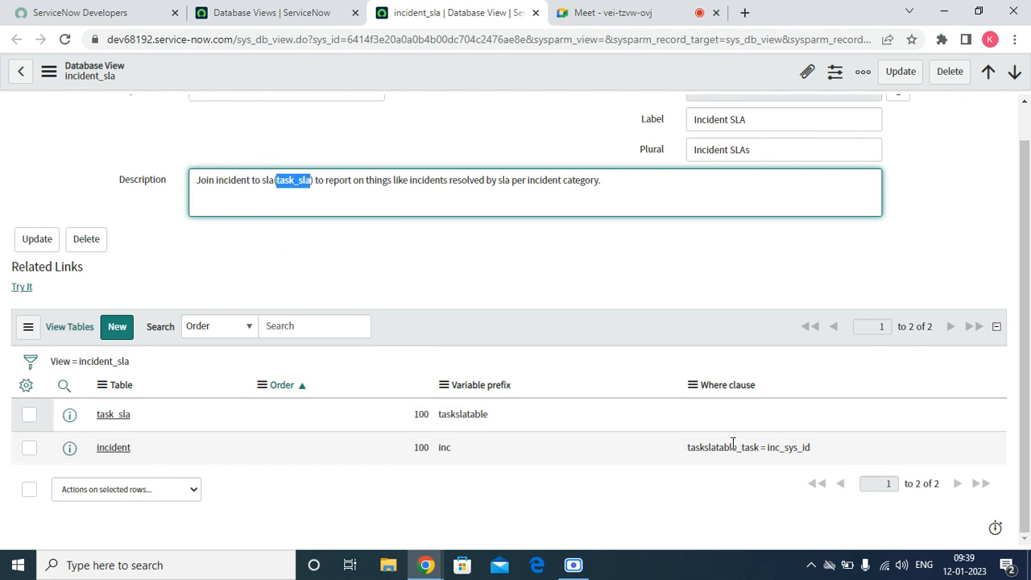
# - Return to the Database Views browser tab and open the Task SLAs list with the navigator entry "task_sla.list"
pyautogui.click(224, 12)
pyautogui.click(122, 112)
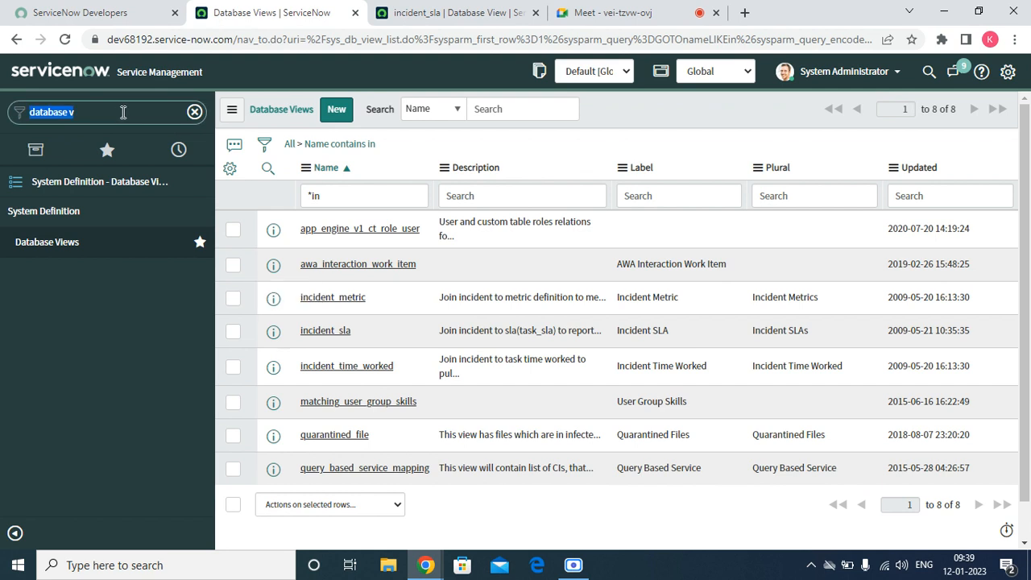
pyautogui.write('ta')
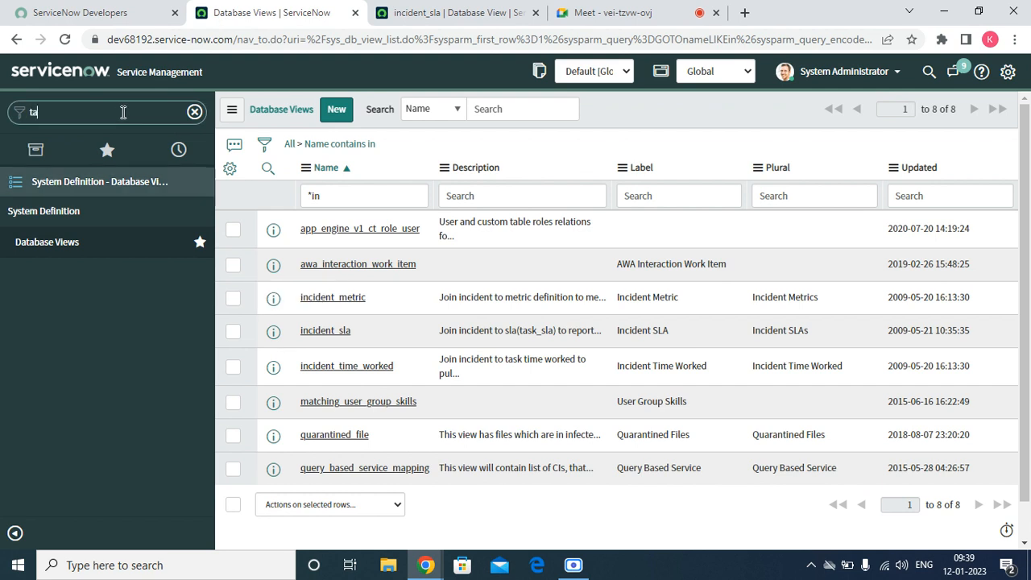
pyautogui.write('sk_s')
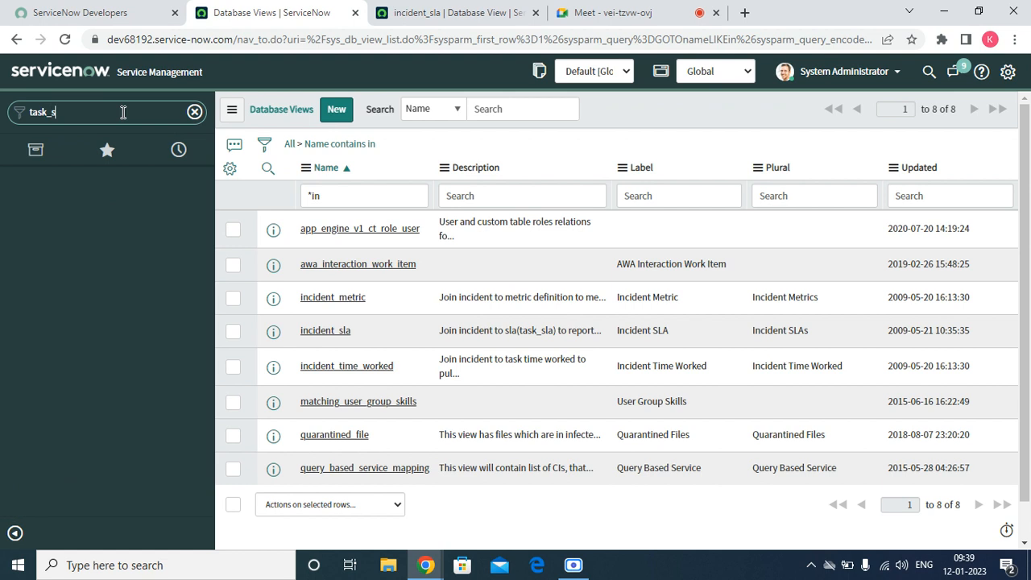
pyautogui.write('la.list')
pyautogui.press('Return')
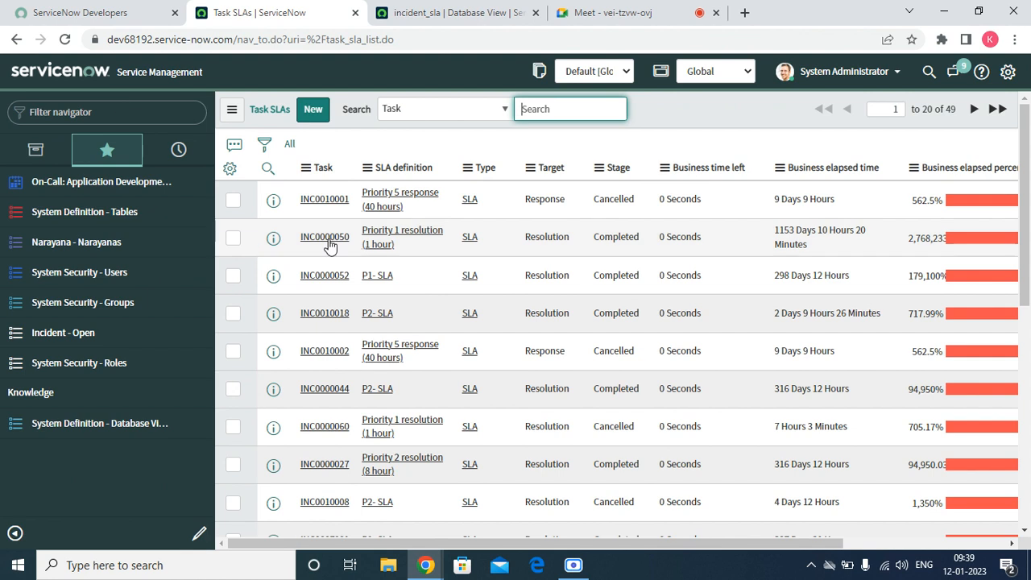
# - Open the first Task SLA record, Priority 5 response (40 hours), in a new browser tab and switch to it
pyautogui.rightClick(274, 205)
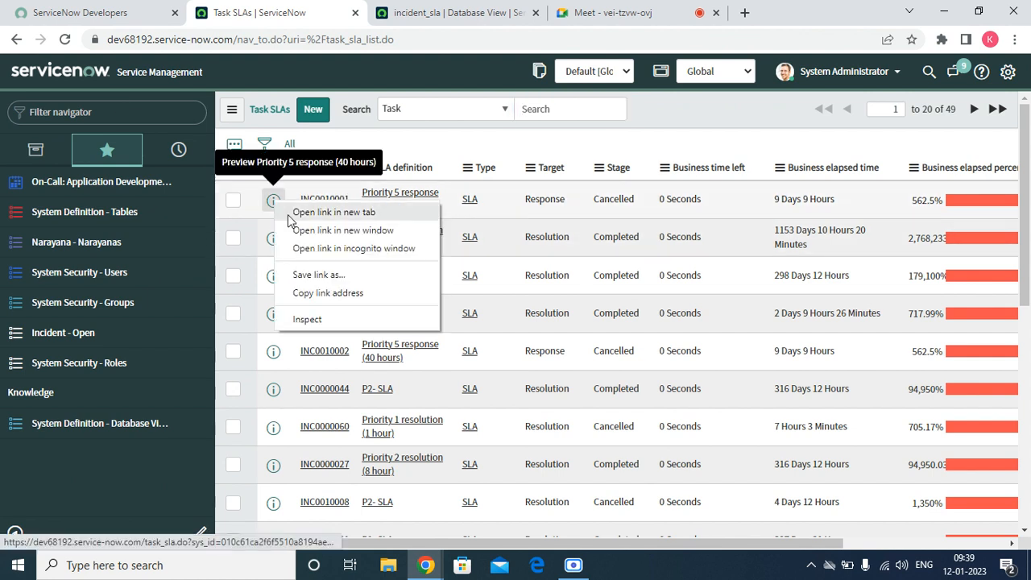
pyautogui.click(291, 212)
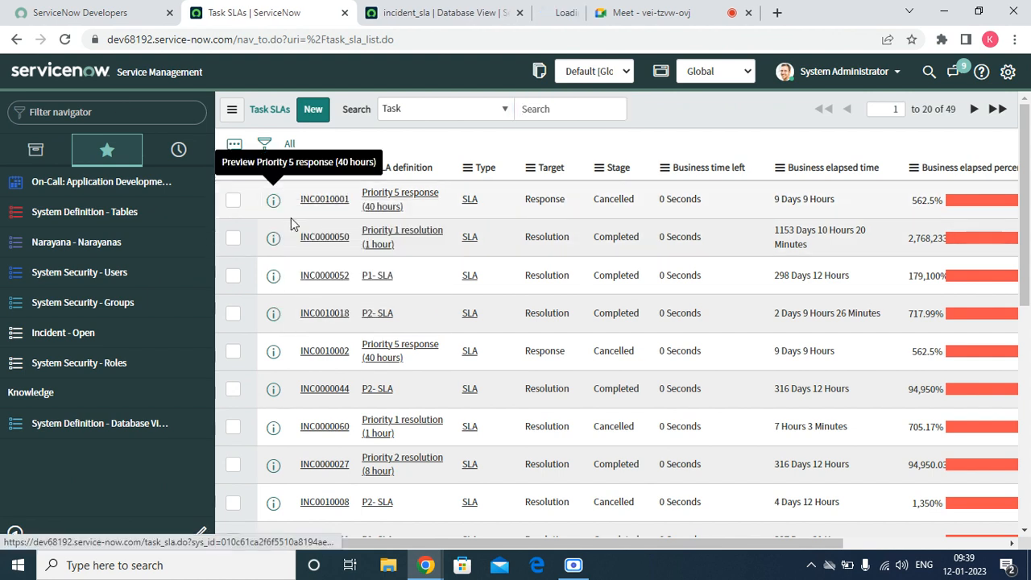
pyautogui.click(544, 12)
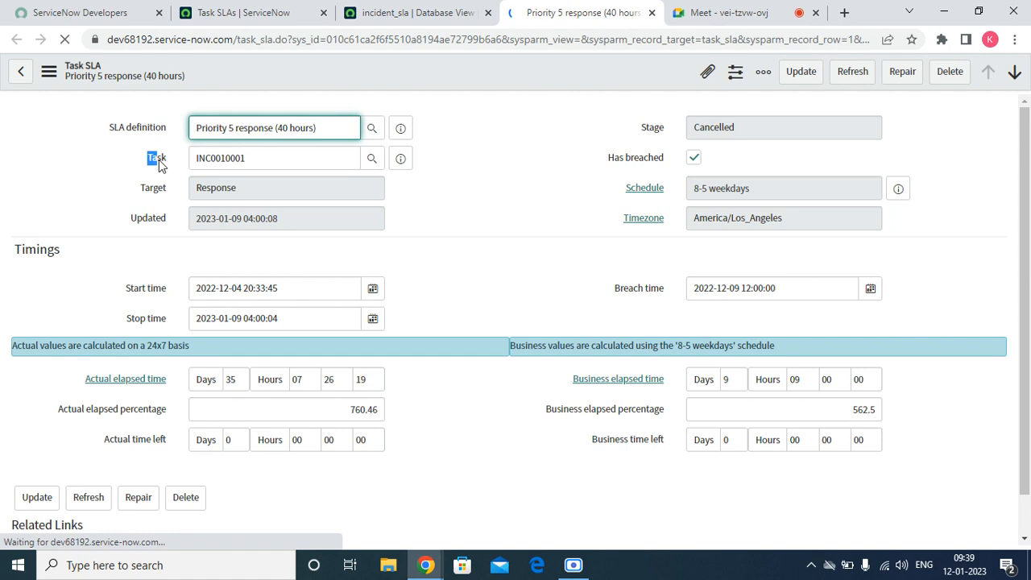
# - Compare the incident_sla view's where clause with the Task field of the Priority 5 response record, and review the view's description
pyautogui.click(418, 12)
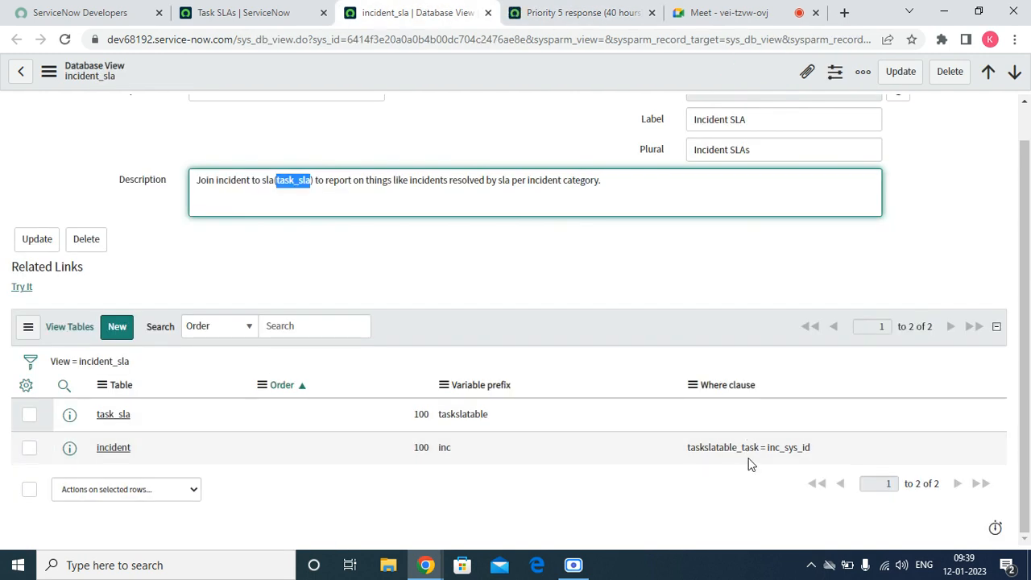
pyautogui.click(584, 12)
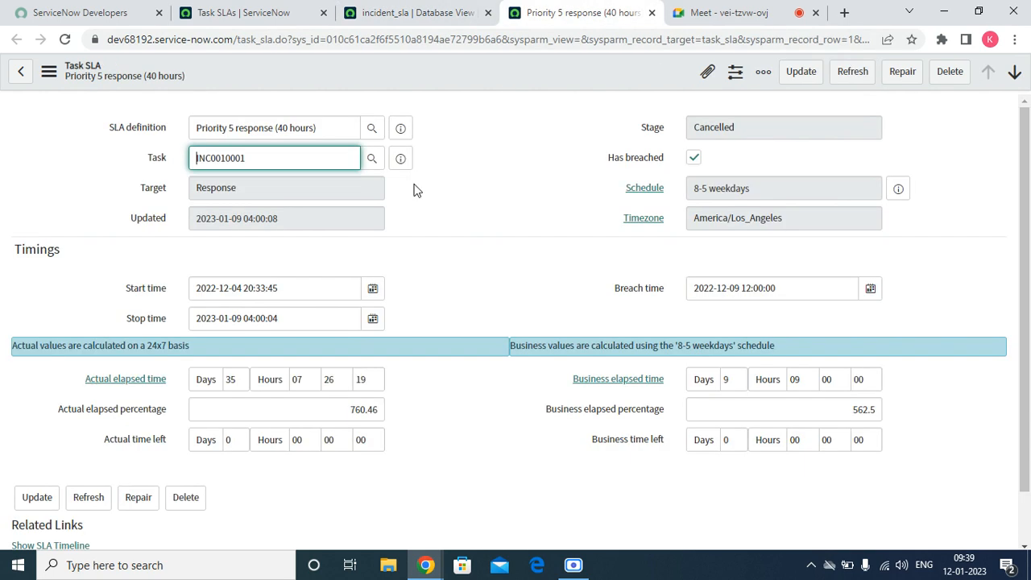
pyautogui.doubleClick(278, 150)
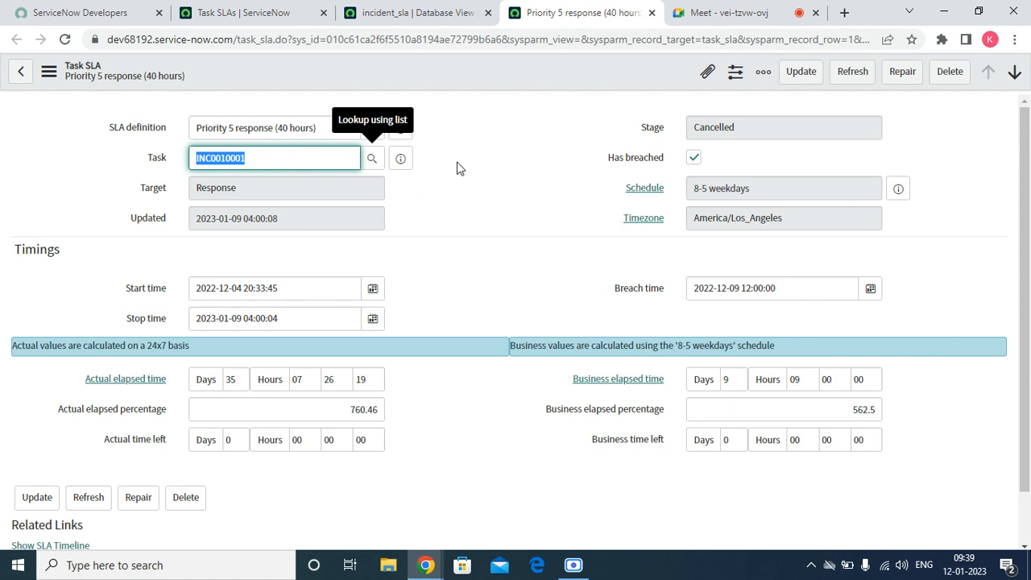
pyautogui.click(415, 12)
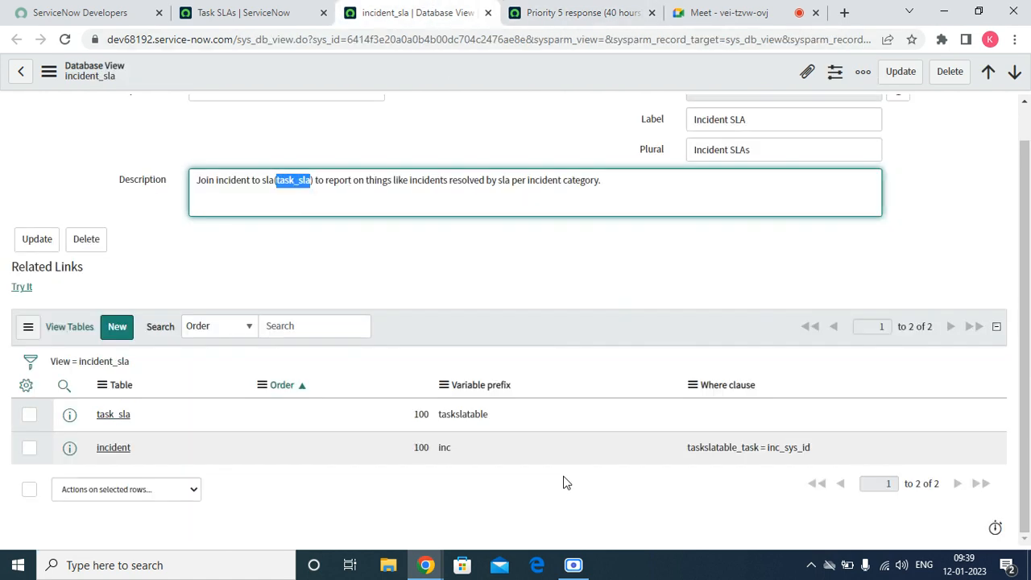
pyautogui.moveTo(724, 443); pyautogui.dragTo(658, 446)
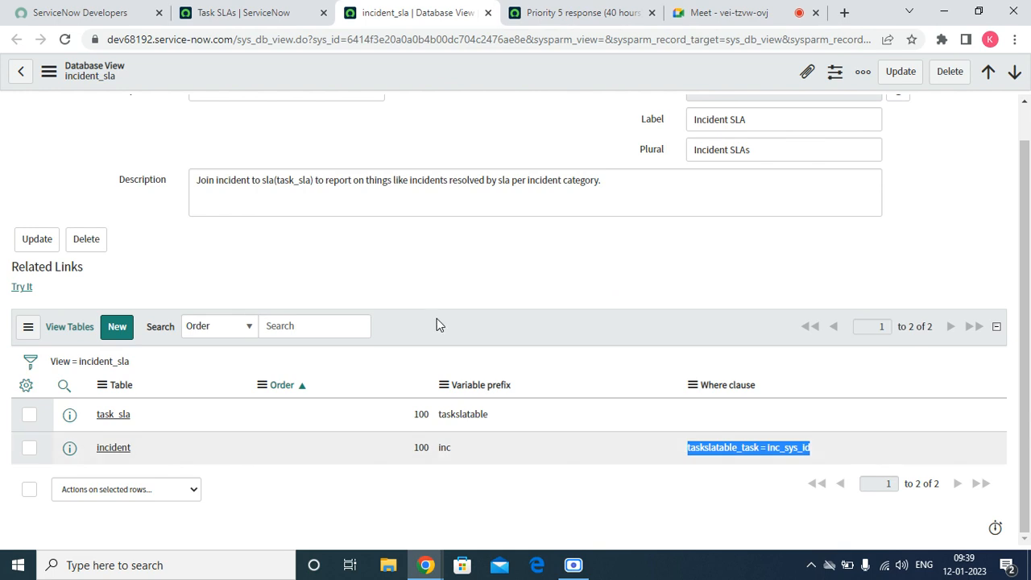
pyautogui.scroll(1, 436, 318)
pyautogui.scroll(-1, 436, 320)
pyautogui.scroll(1, 540, 303)
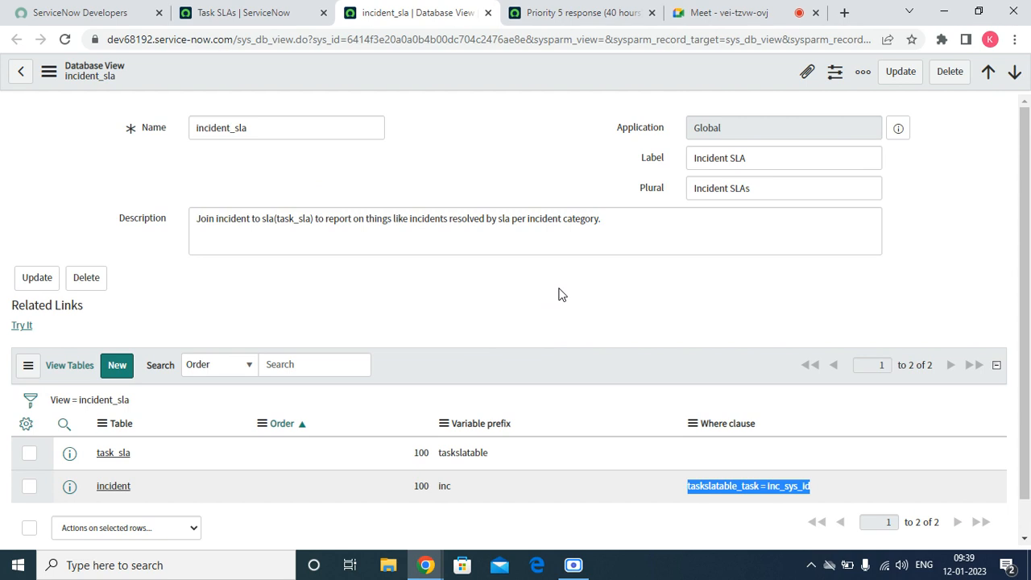
pyautogui.scroll(-1, 526, 343)
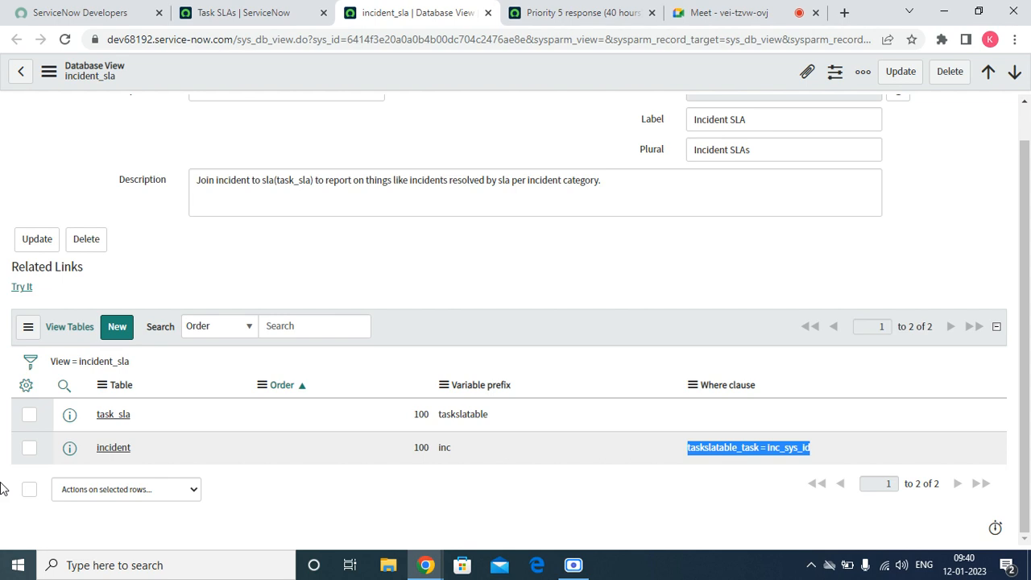
pyautogui.click(667, 194)
pyautogui.hotkey('ctrl', 'a')
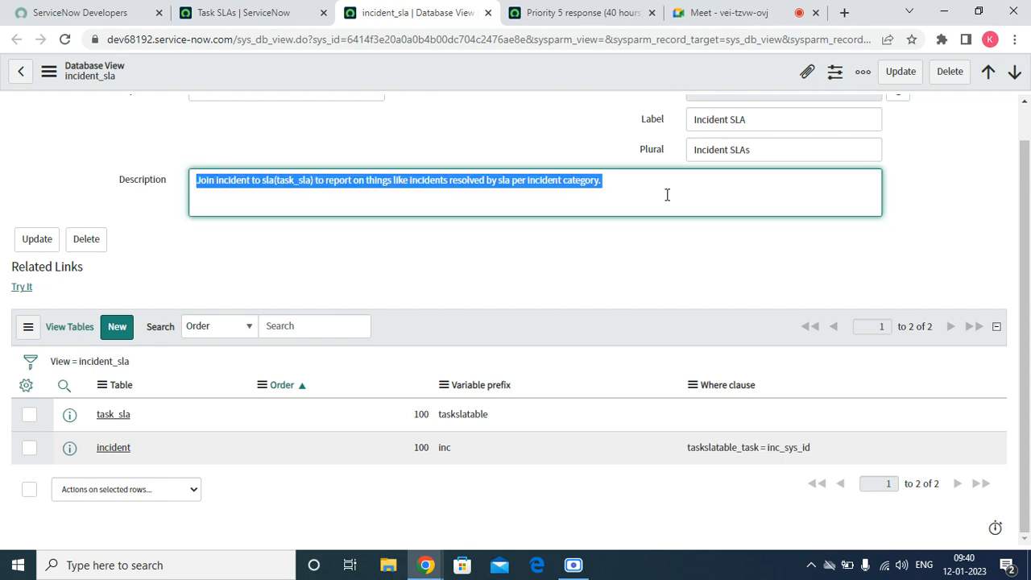
# - Return to the Task SLAs browser tab, filter the navigator for "report" and open the form for creating a new report
pyautogui.click(280, 15)
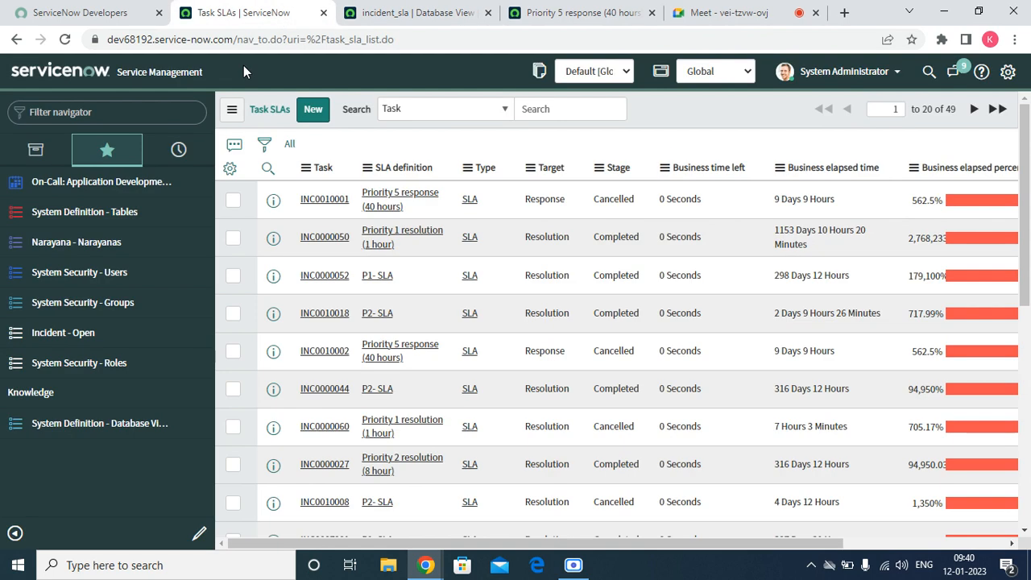
pyautogui.click(143, 108)
pyautogui.write('repo')
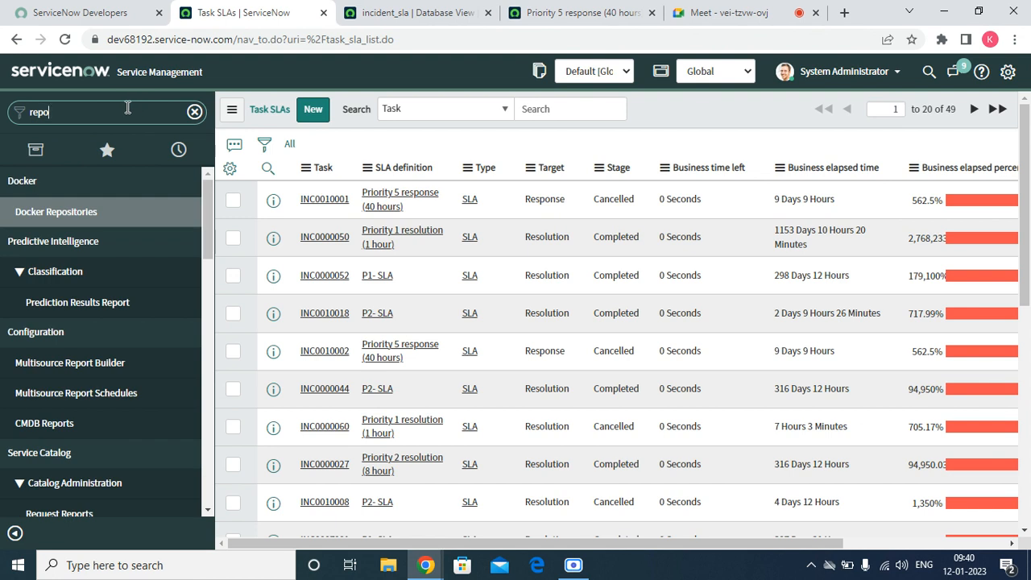
pyautogui.write('rt')
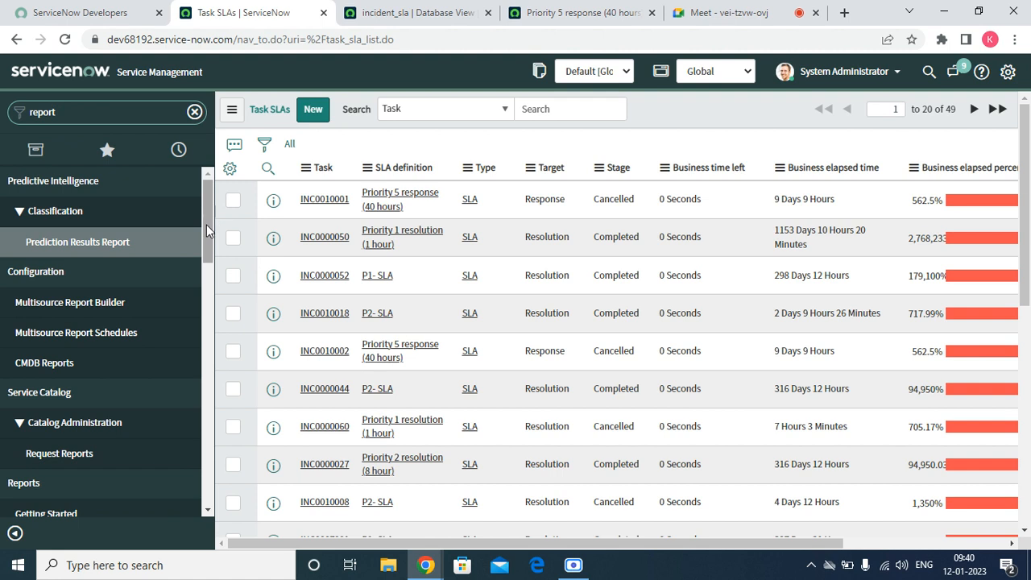
pyautogui.moveTo(207, 228); pyautogui.dragTo(207, 275)
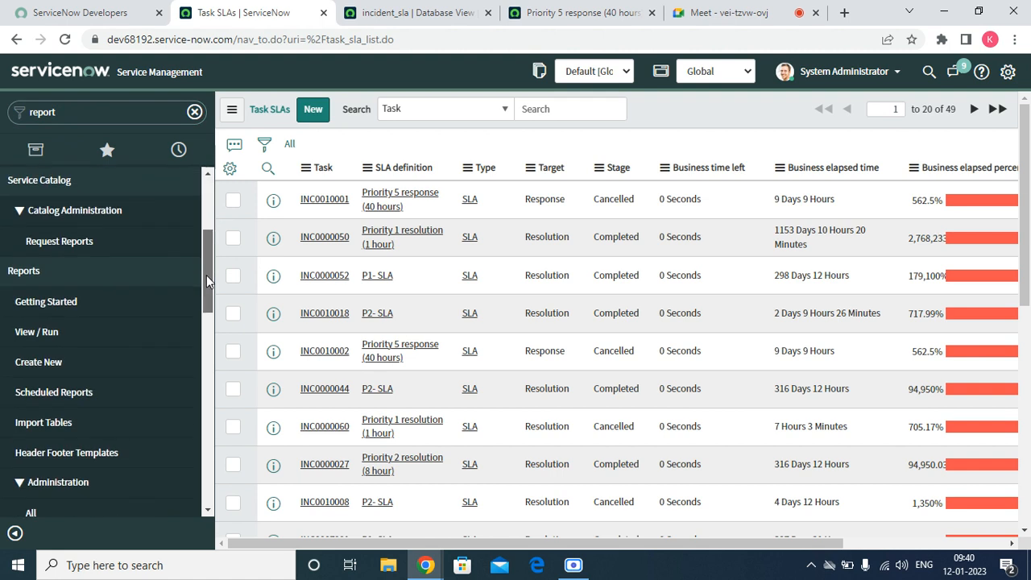
pyautogui.click(46, 369)
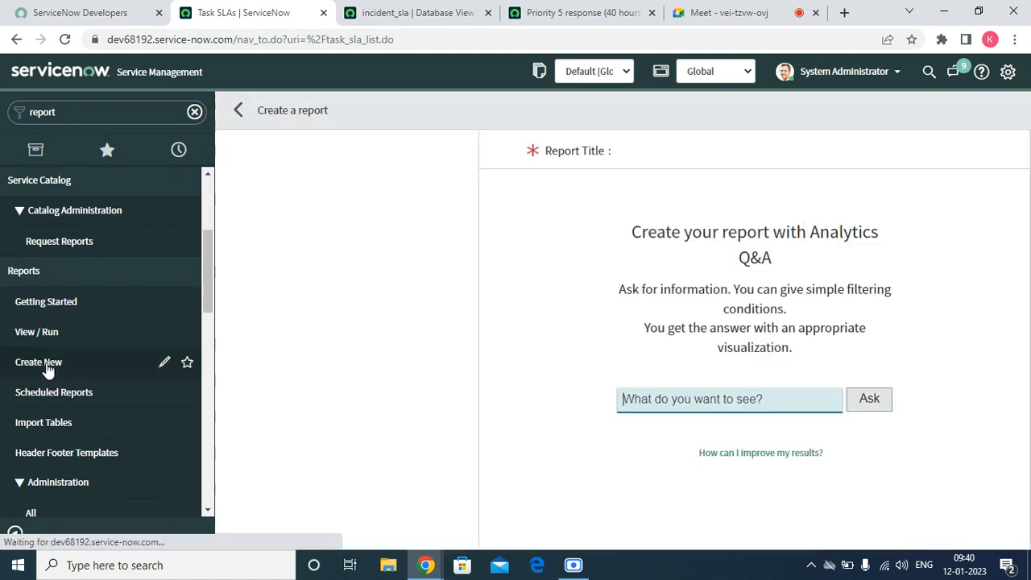
# - Check the database view's Name on its record in the other browser tab, and return to the report form
pyautogui.click(394, 7)
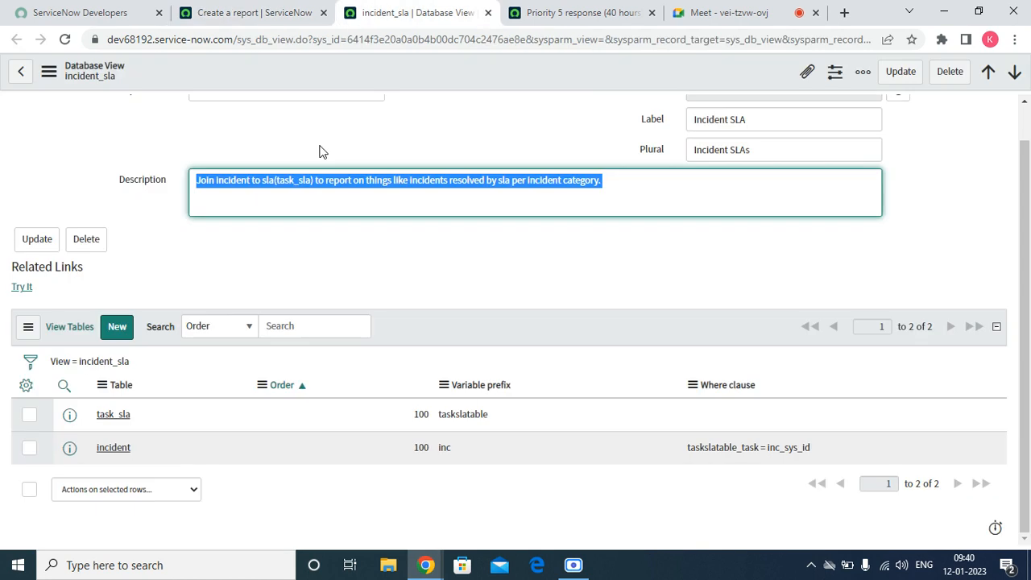
pyautogui.scroll(1, 295, 214)
pyautogui.doubleClick(275, 129)
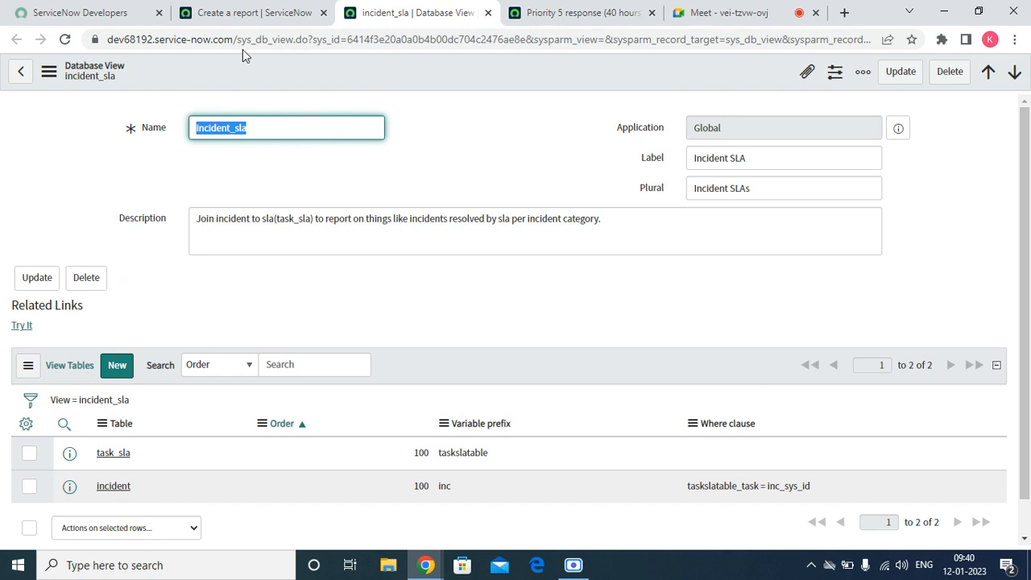
pyautogui.click(242, 21)
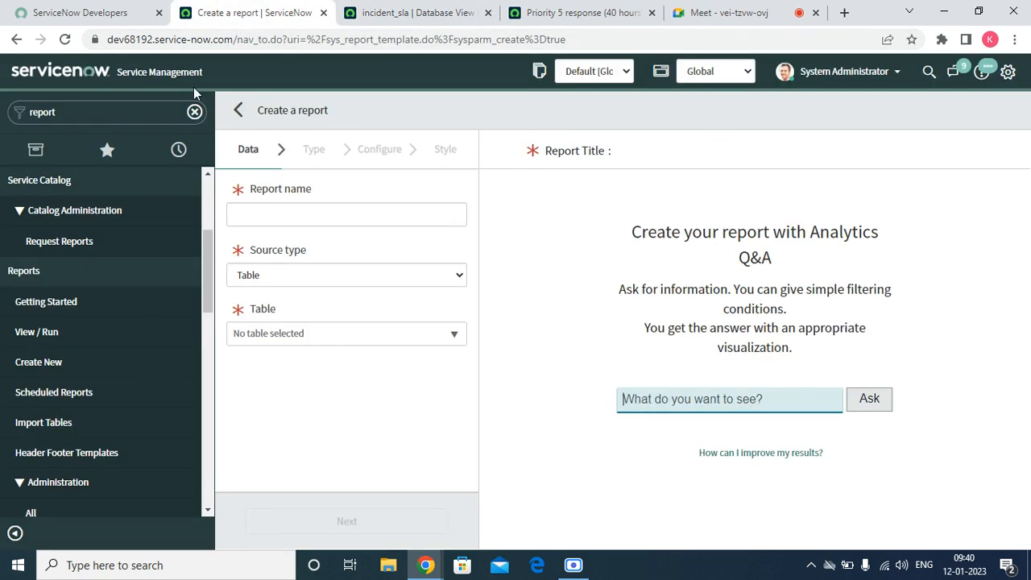
# - Name the new report "SLA Breached Incidents"
pyautogui.click(315, 215)
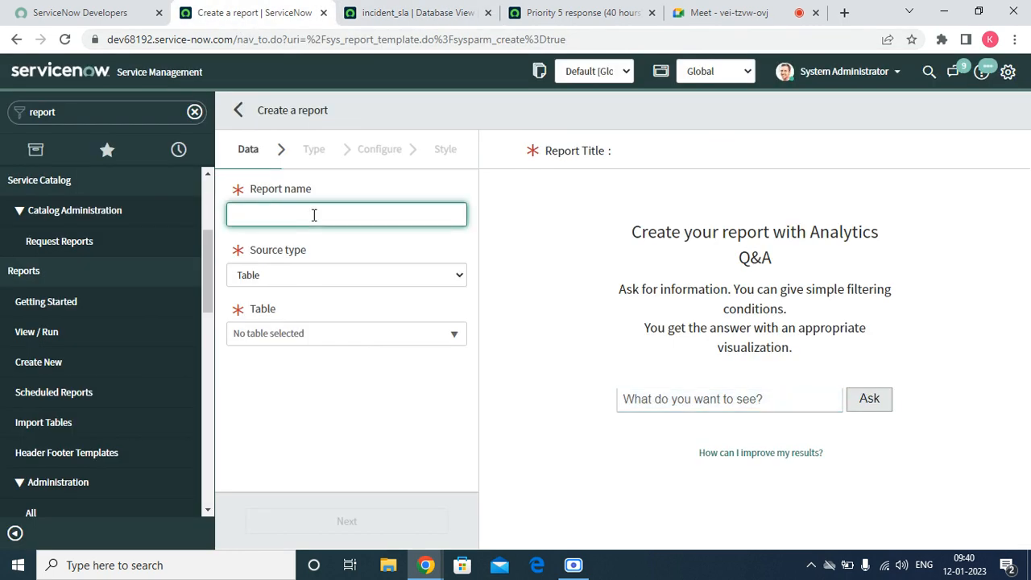
pyautogui.write('I')
pyautogui.write('S')
pyautogui.write('LA')
pyautogui.write(' bR')
pyautogui.press('BackSpace')
pyautogui.press('BackSpace')
pyautogui.press('BackSpace')
pyautogui.write('Breached ')
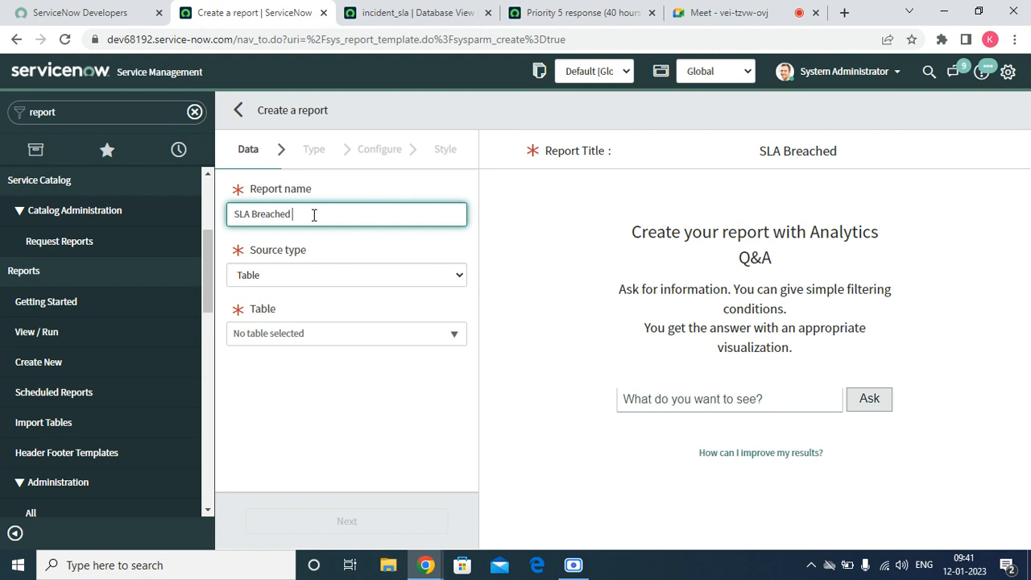
pyautogui.write('Inci')
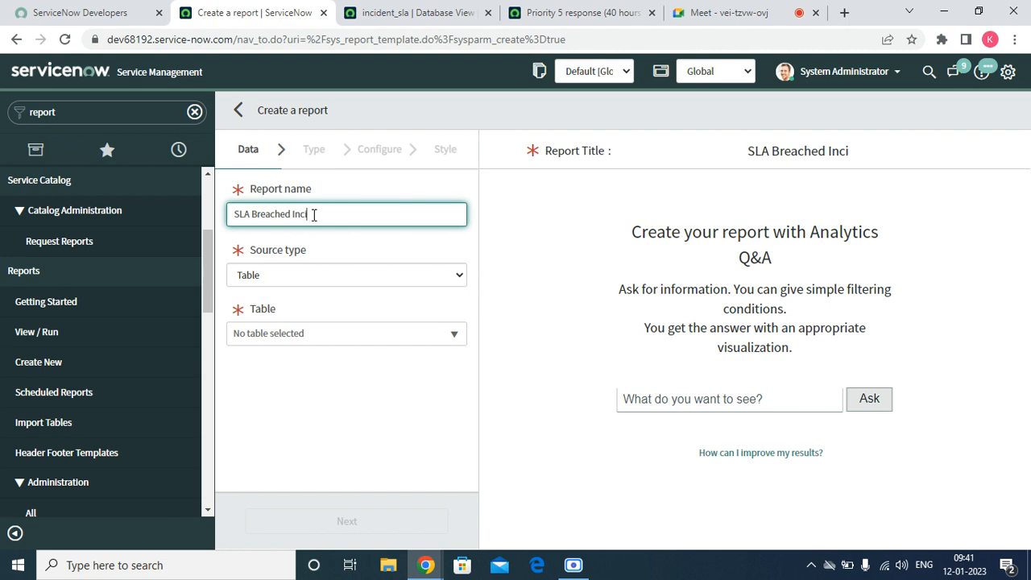
pyautogui.write('dents')
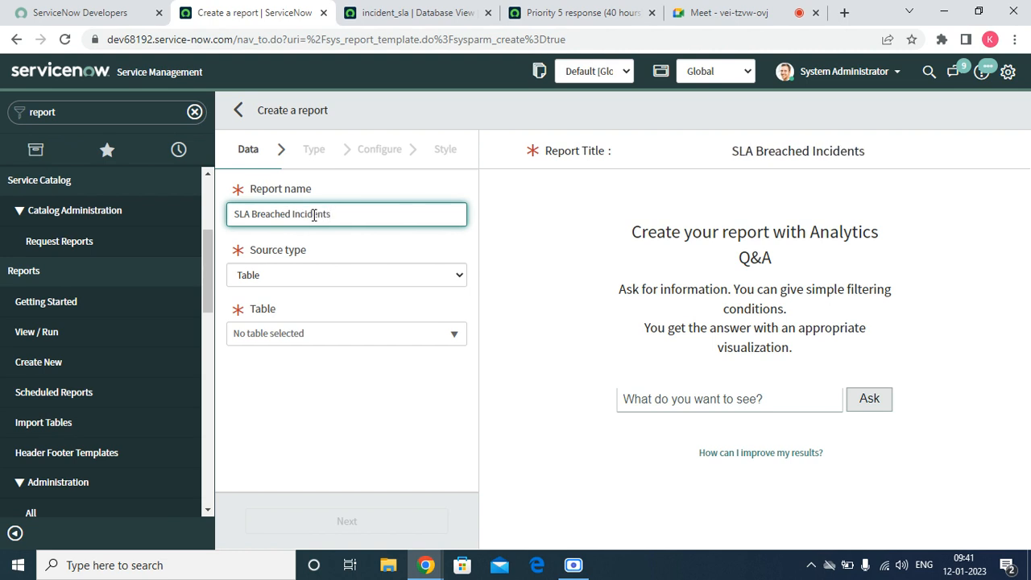
# - Find "incident_sla" among the available tables and set Incident SLA [incident_sla] as the report's source table
pyautogui.click(299, 339)
pyautogui.write('in')
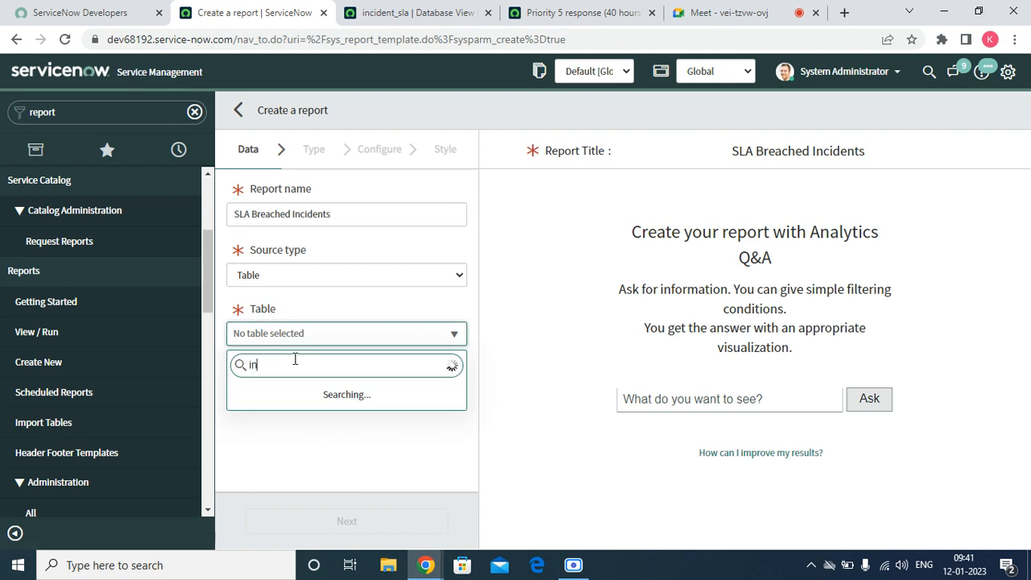
pyautogui.write('c')
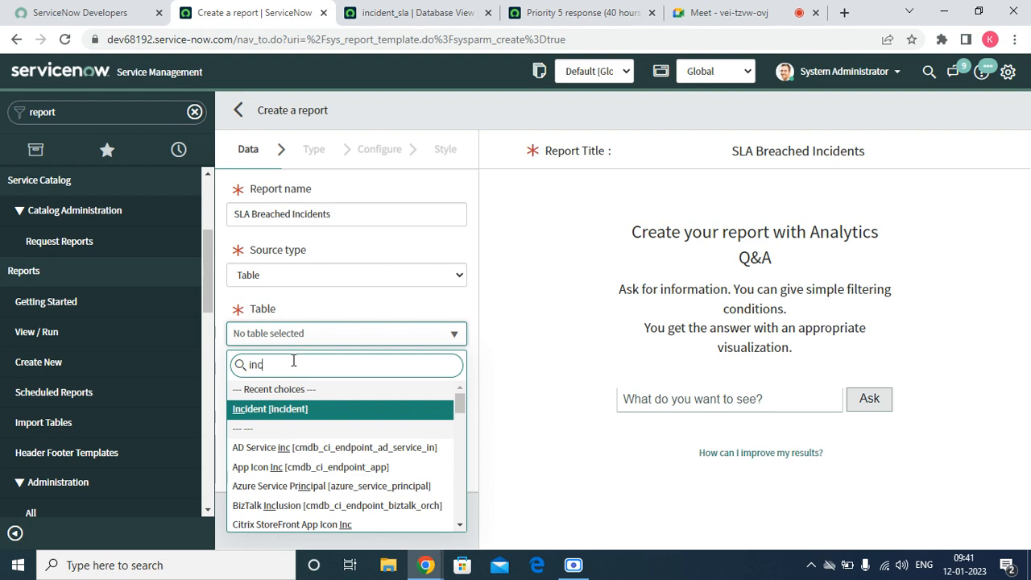
pyautogui.write('ident')
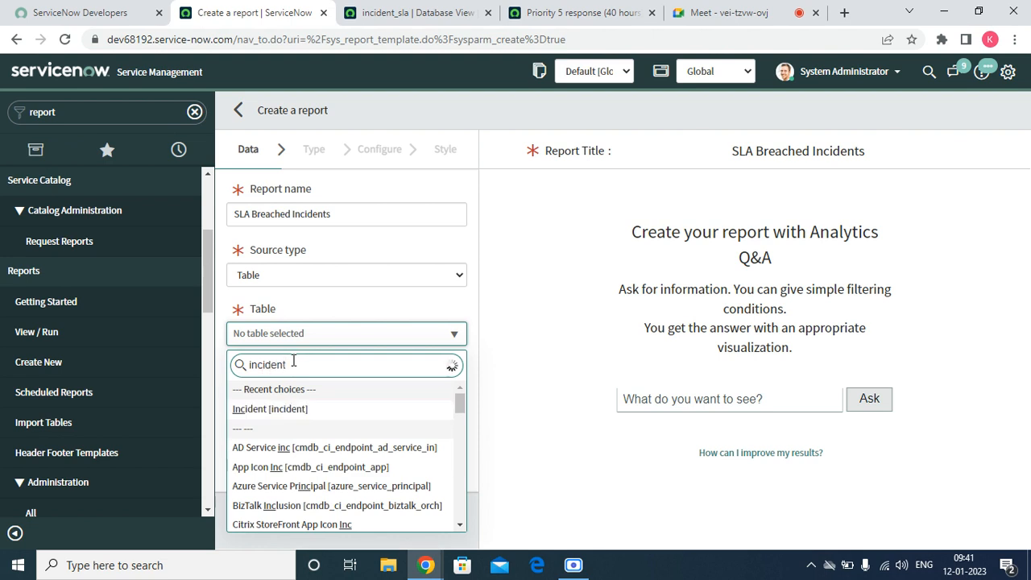
pyautogui.write('_')
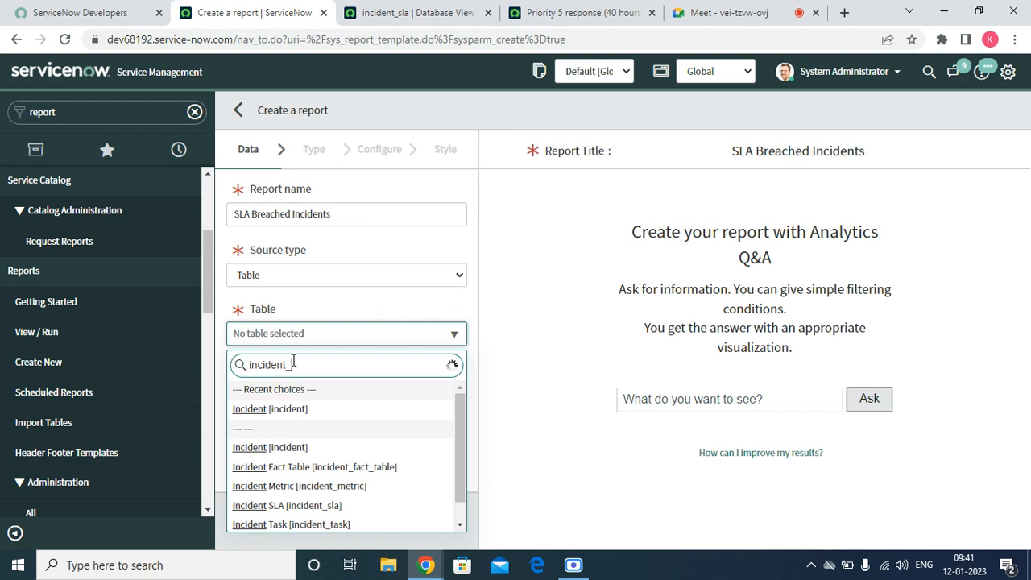
pyautogui.write('sla')
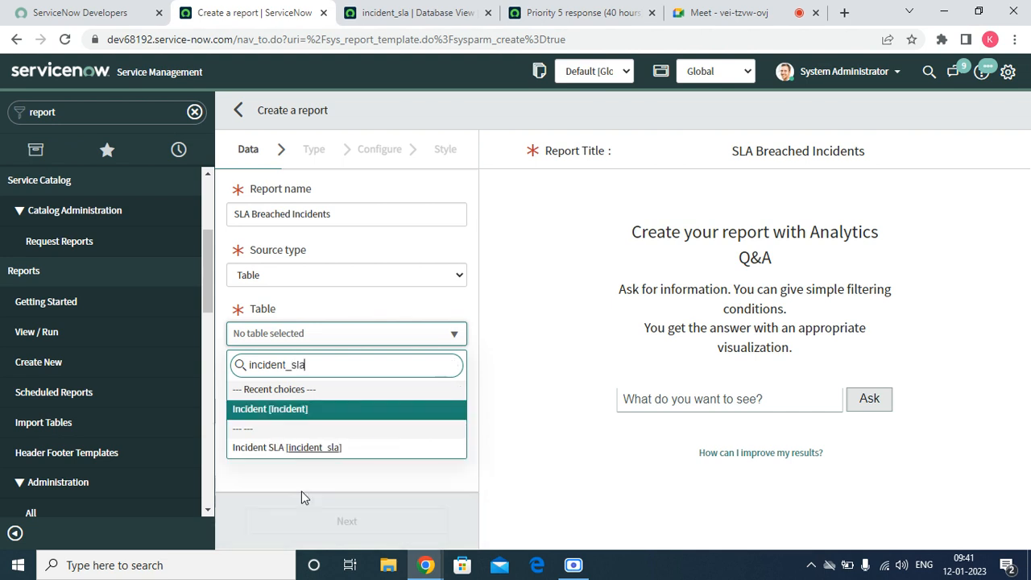
pyautogui.click(304, 459)
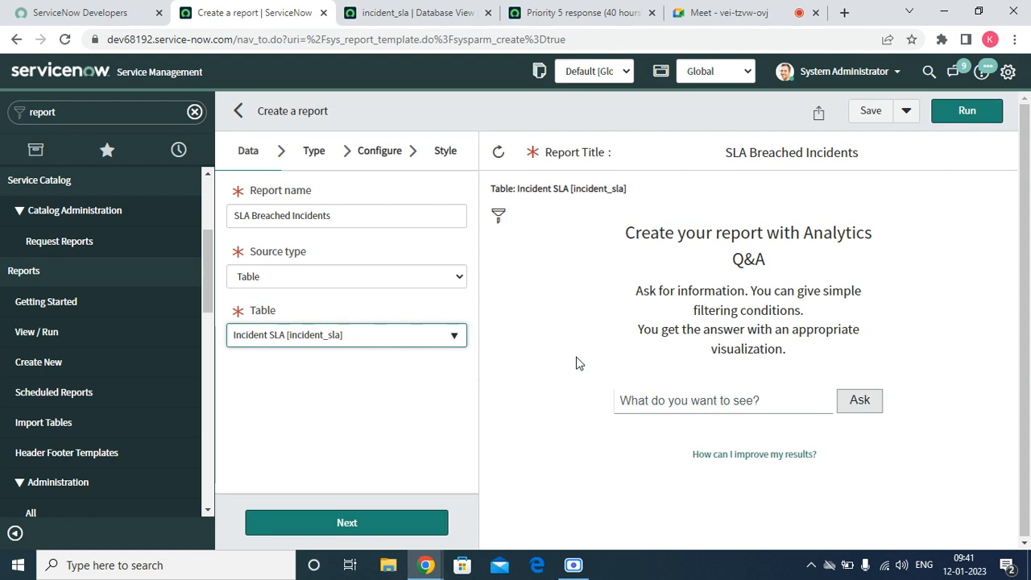
# - Proceed from the report's data settings past the visualization types to the Configure stage, keeping the list visualization
pyautogui.click(376, 532)
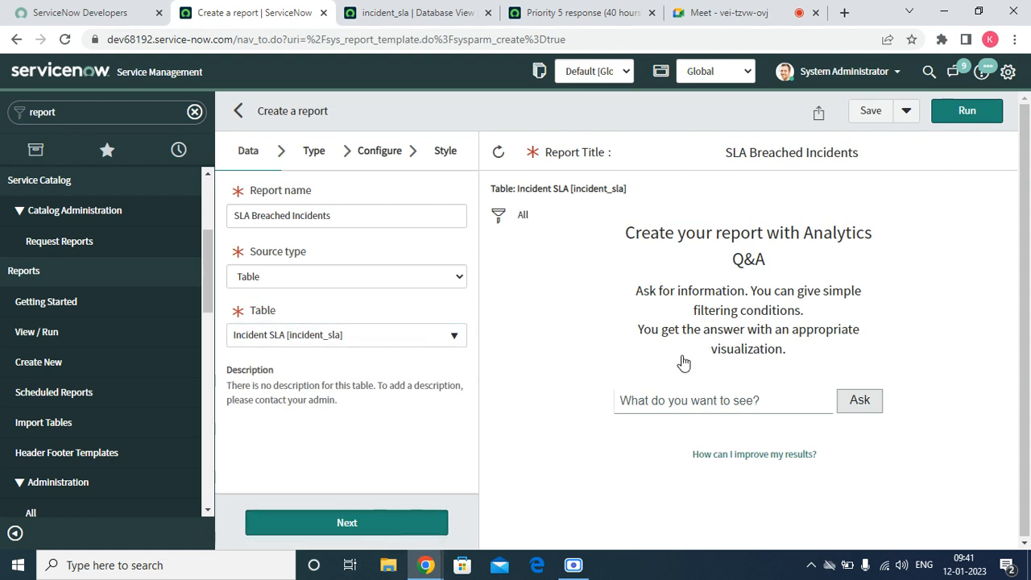
pyautogui.click(347, 522)
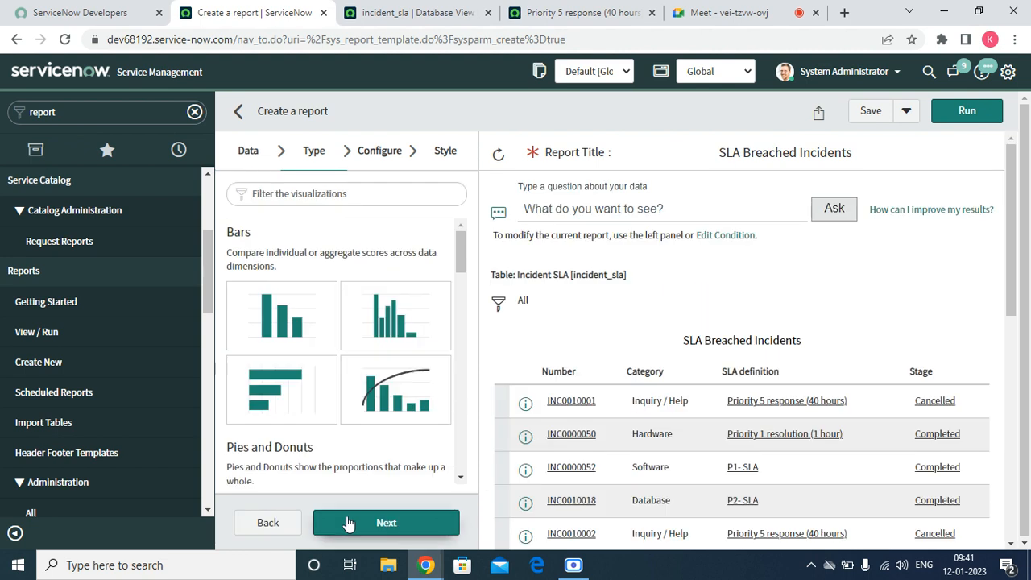
pyautogui.scroll(-10, 362, 264)
pyautogui.scroll(10, 375, 287)
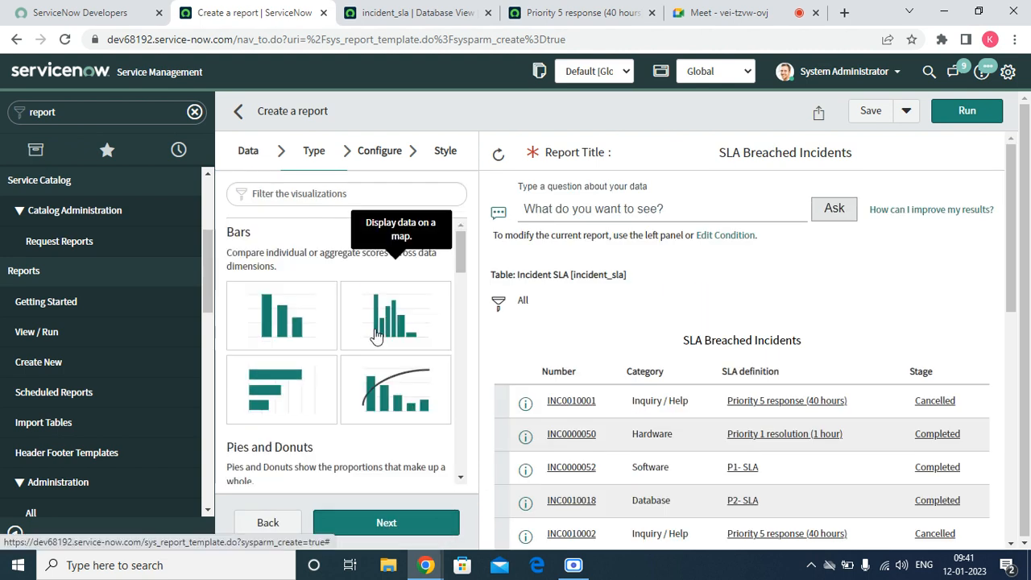
pyautogui.click(385, 158)
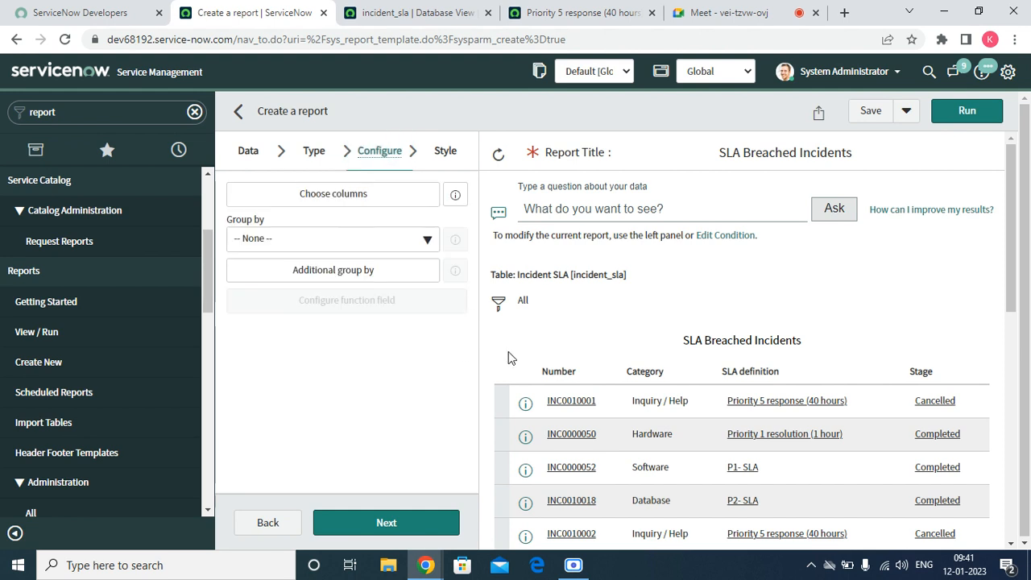
# - Open the report's column selection and remove Stage from the selected columns
pyautogui.scroll(-1, 970, 394)
pyautogui.scroll(-5, 971, 395)
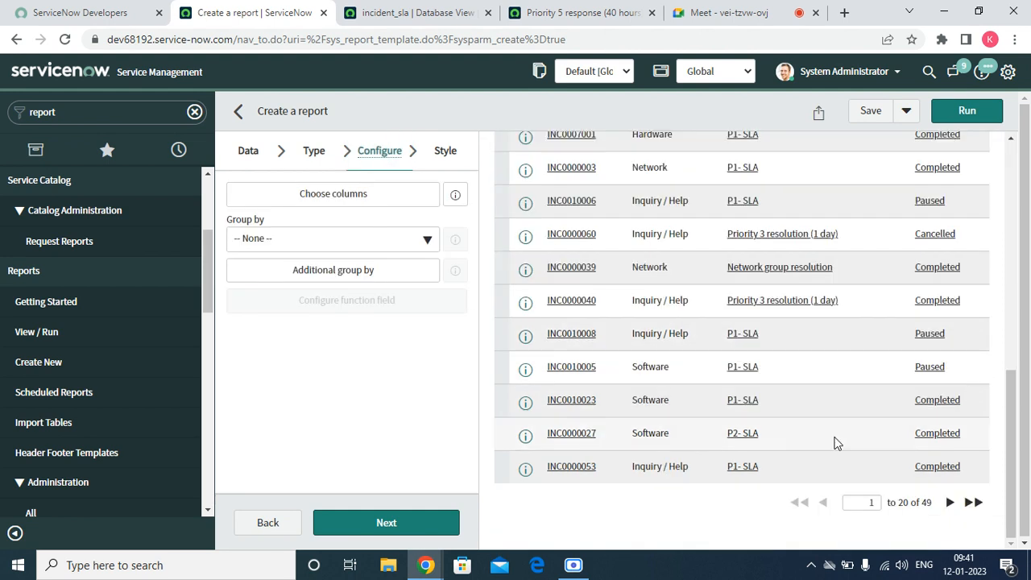
pyautogui.scroll(10, 833, 442)
pyautogui.click(348, 198)
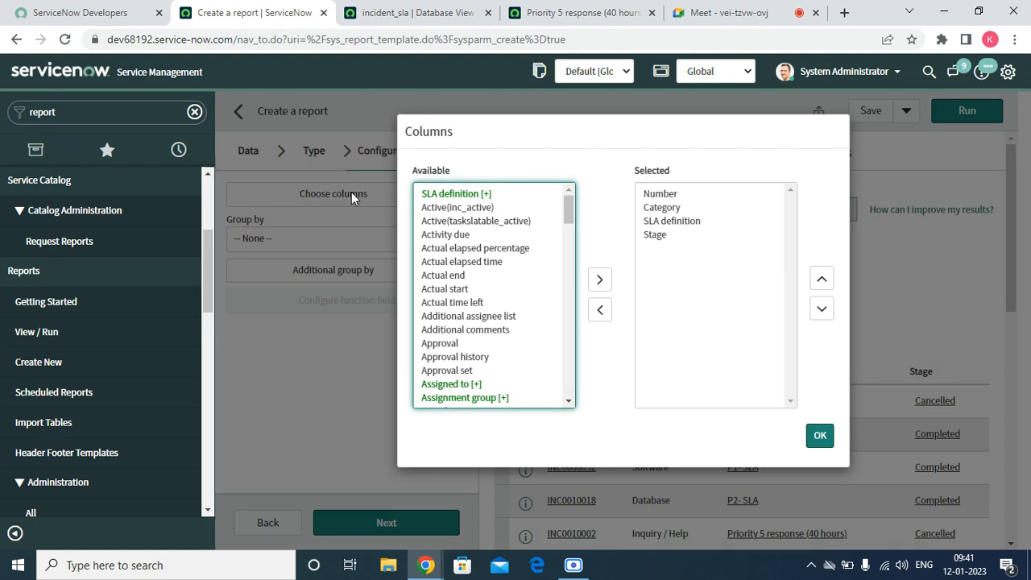
pyautogui.click(482, 198)
pyautogui.click(665, 239)
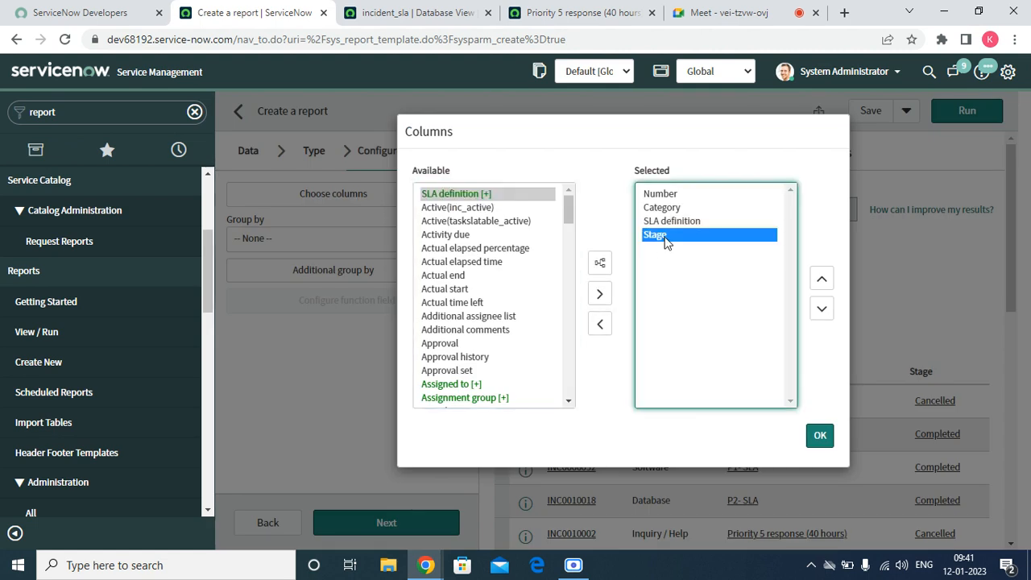
pyautogui.click(600, 325)
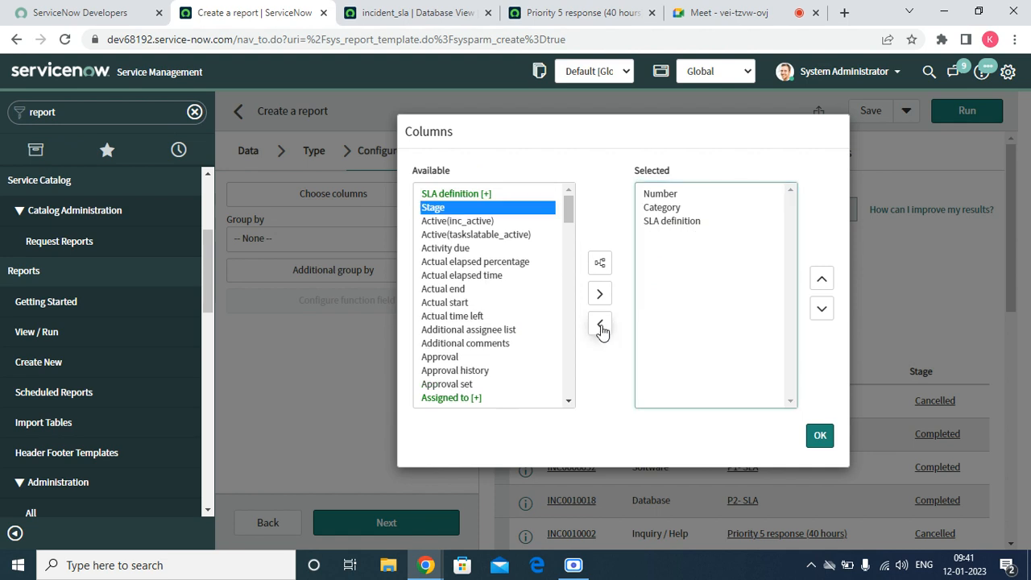
# - Check the task_sla entry among the view tables of the incident_sla database view, and return to the report's column selection
pyautogui.click(475, 223)
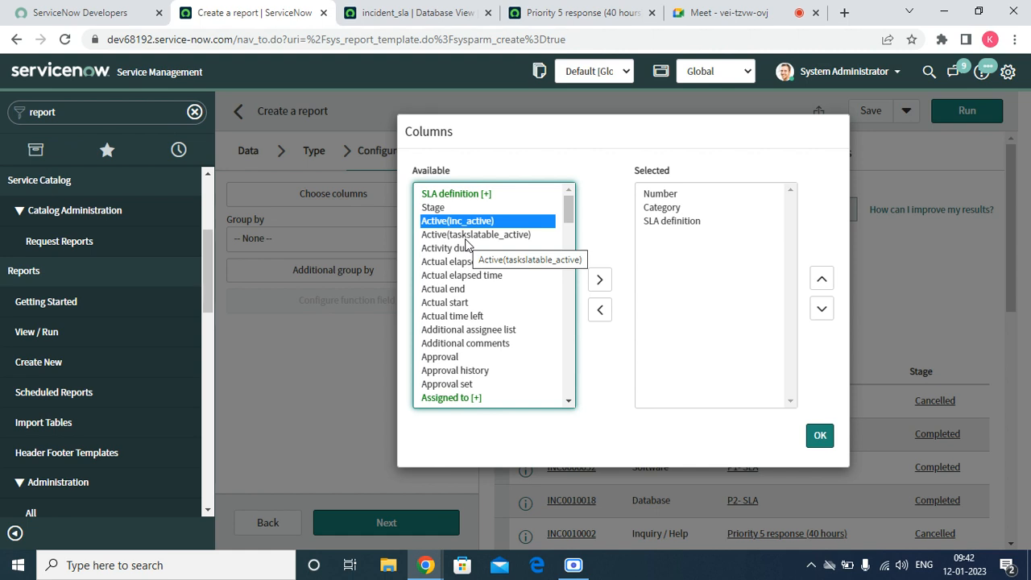
pyautogui.click(447, 12)
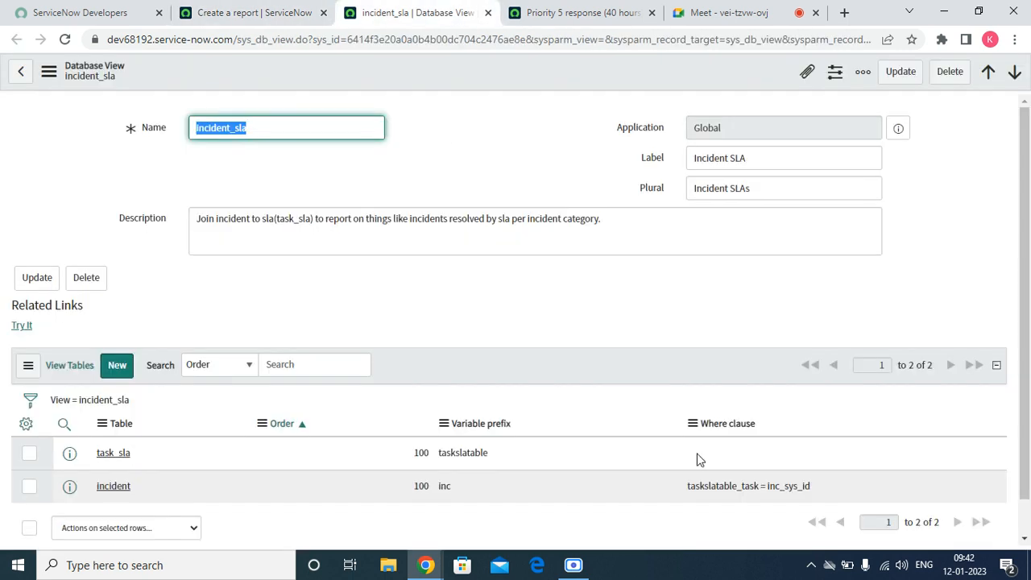
pyautogui.moveTo(141, 456); pyautogui.dragTo(94, 454)
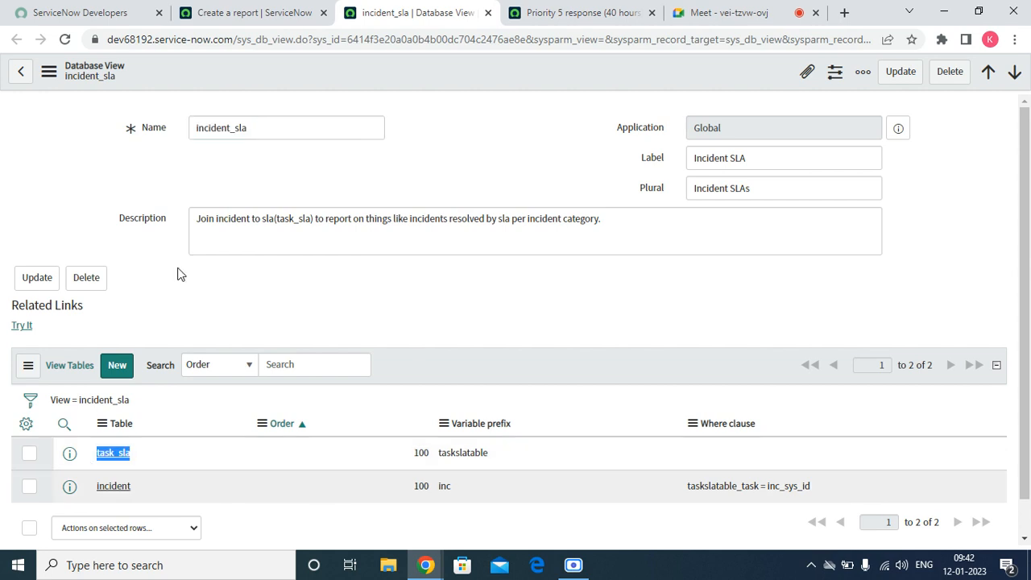
pyautogui.click(266, 13)
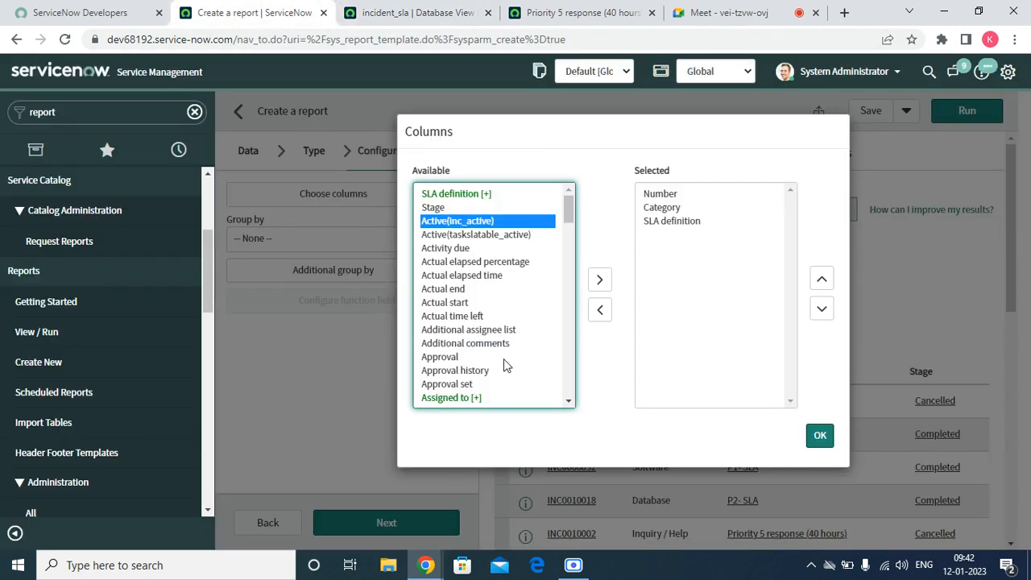
# - Add the Assigned to and Assignment group columns to the report, placing Assignment group directly before Assigned to
pyautogui.click(481, 398)
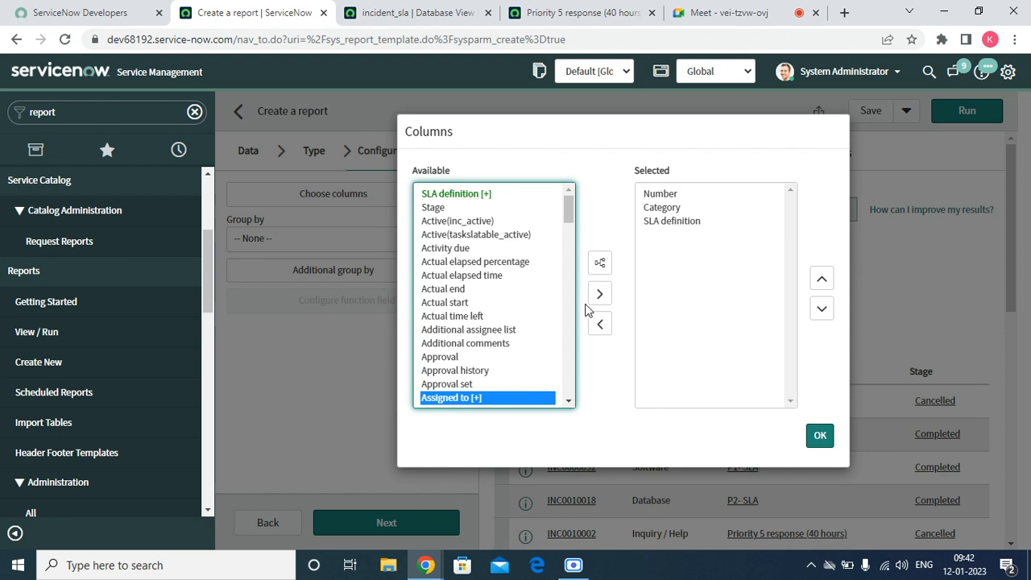
pyautogui.click(600, 295)
pyautogui.click(568, 401)
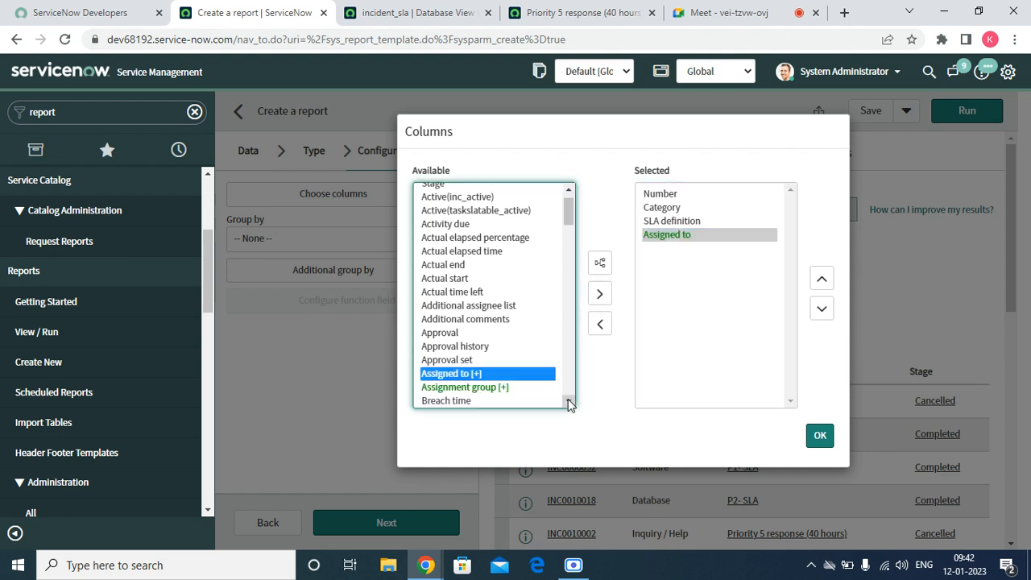
pyautogui.click(510, 384)
pyautogui.click(599, 294)
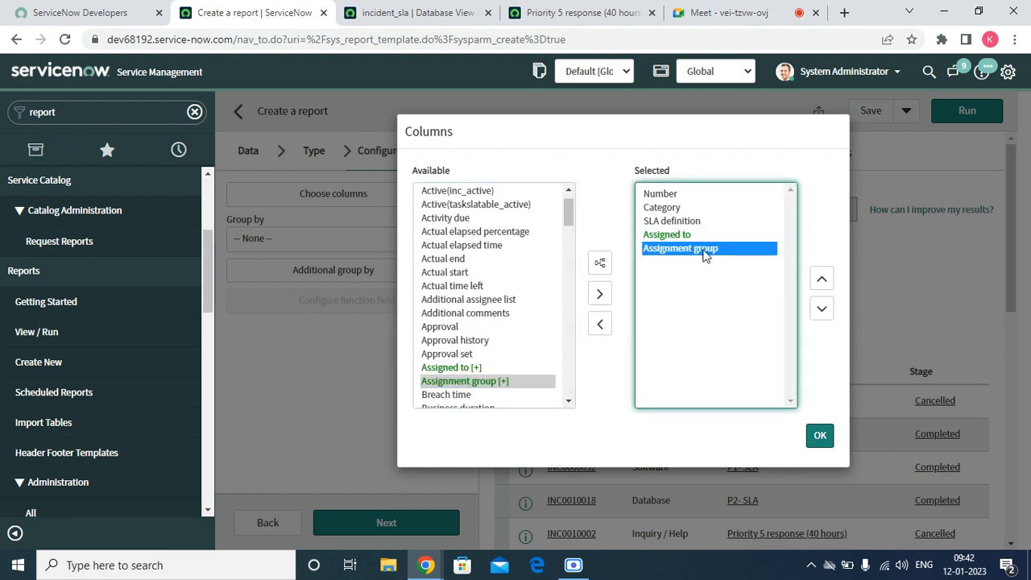
pyautogui.click(822, 278)
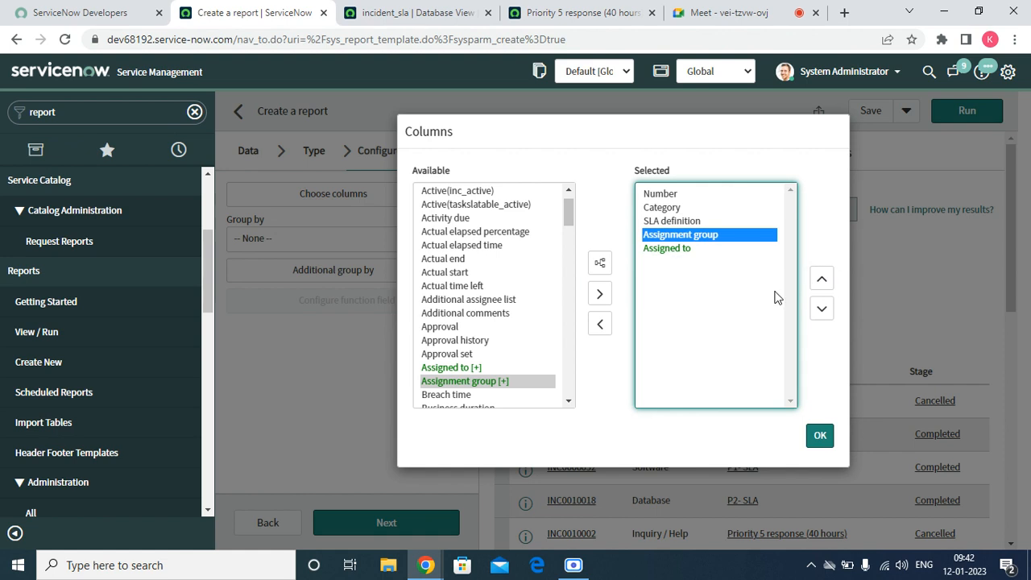
# - Look through the available report columns down to the end of the list and back to its start
pyautogui.click(679, 221)
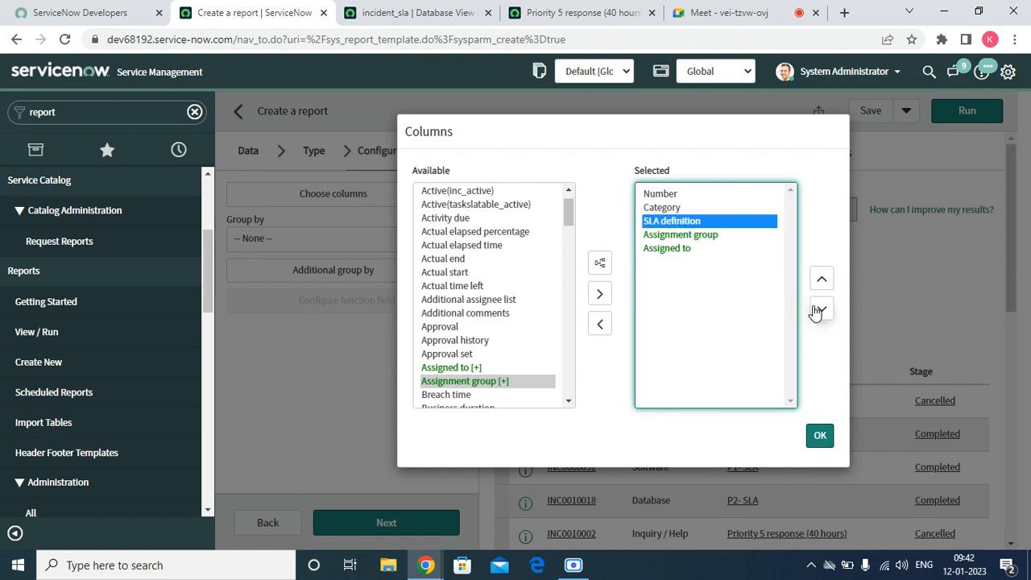
pyautogui.scroll(-15, 488, 350)
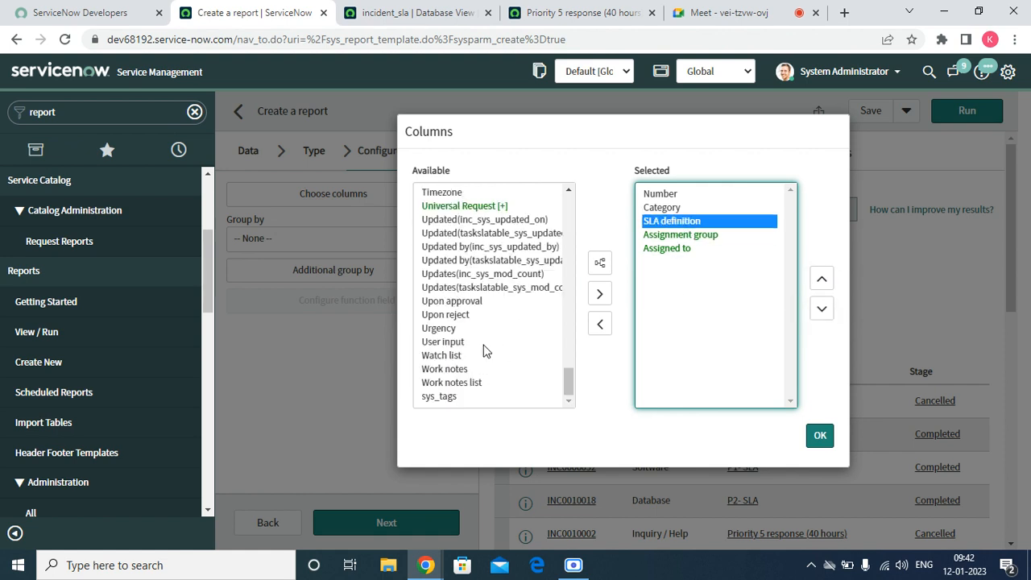
pyautogui.click(451, 316)
pyautogui.press('t')
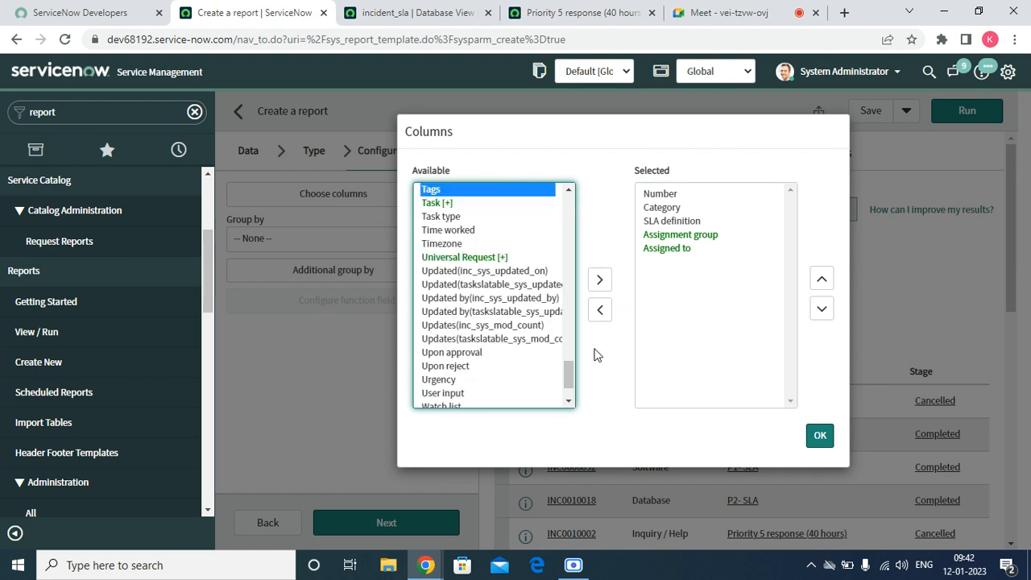
pyautogui.scroll(3, 568, 379)
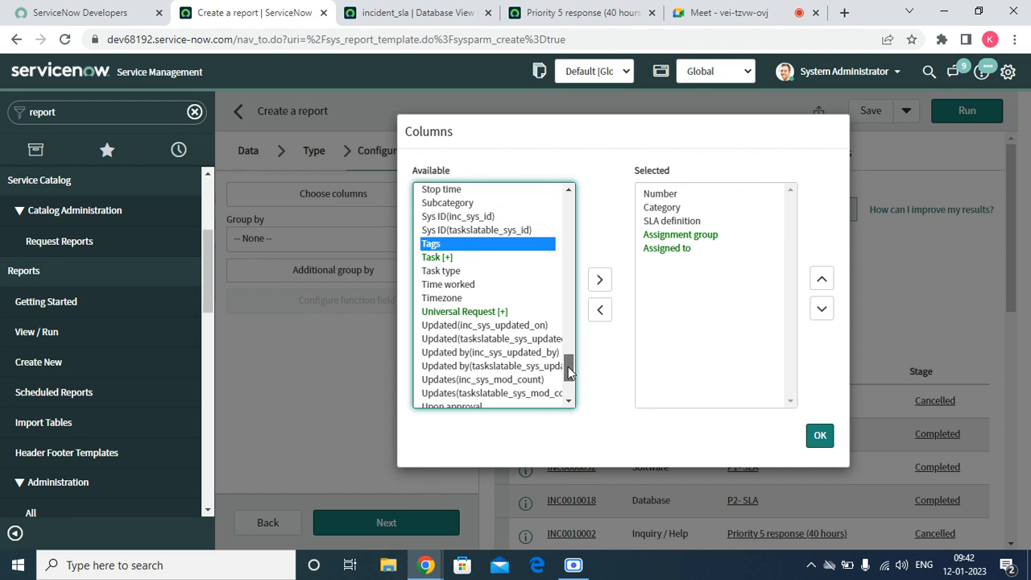
pyautogui.moveTo(568, 372); pyautogui.dragTo(597, 211)
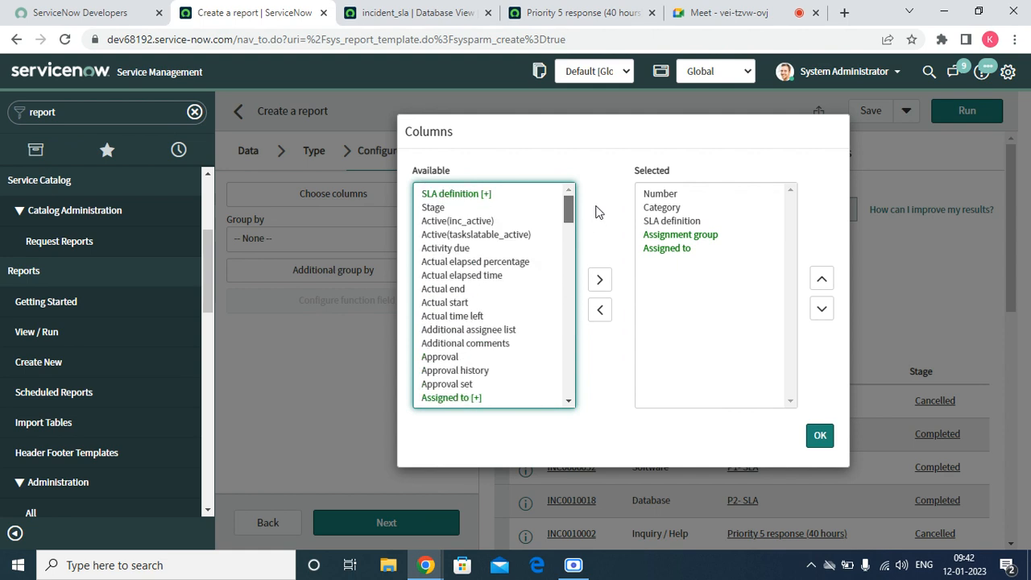
pyautogui.click(568, 403)
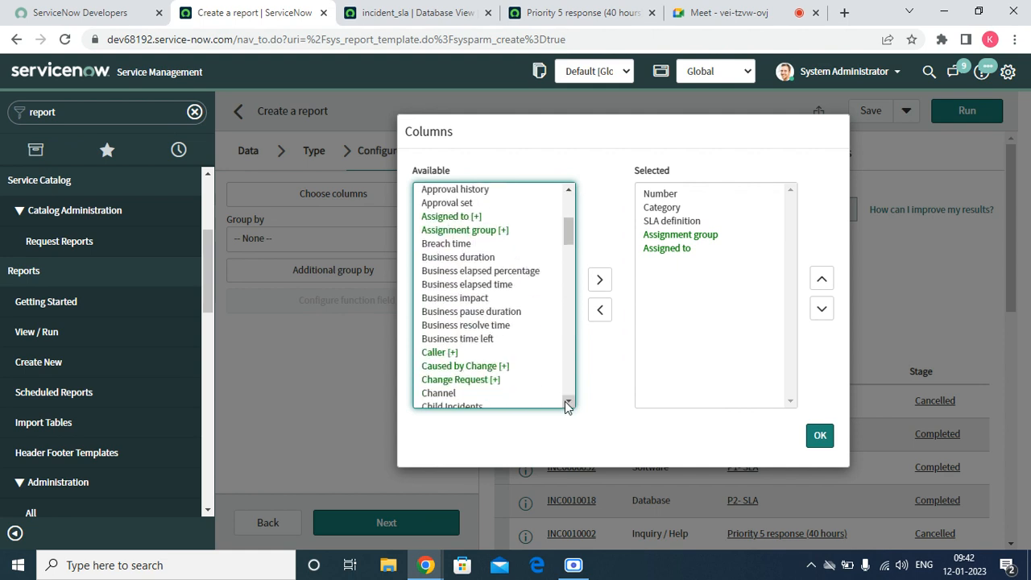
# - Find Short description among the available columns, add it to the report and place it directly before Assignment group
pyautogui.click(467, 360)
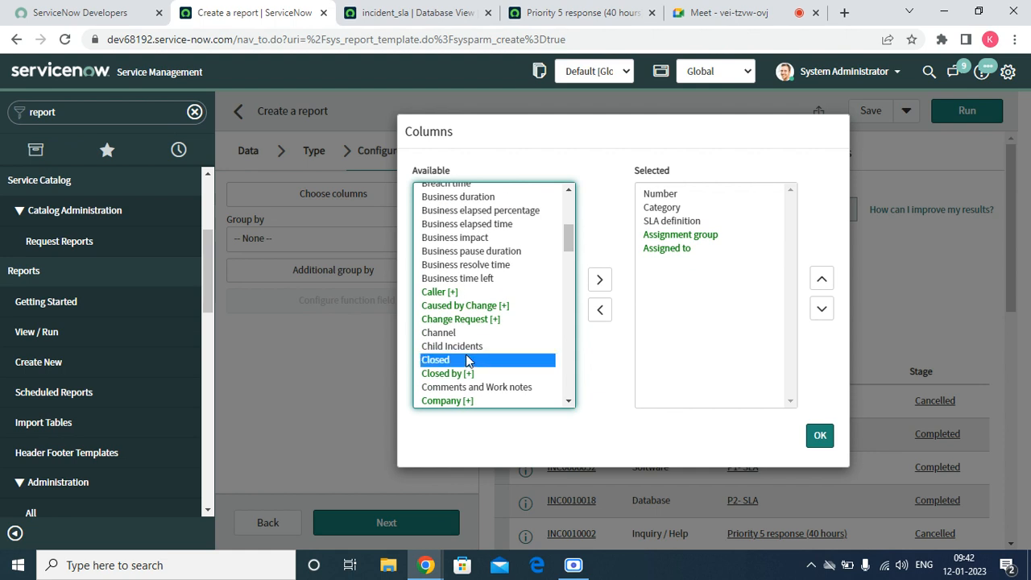
pyautogui.click(472, 307)
pyautogui.press('d')
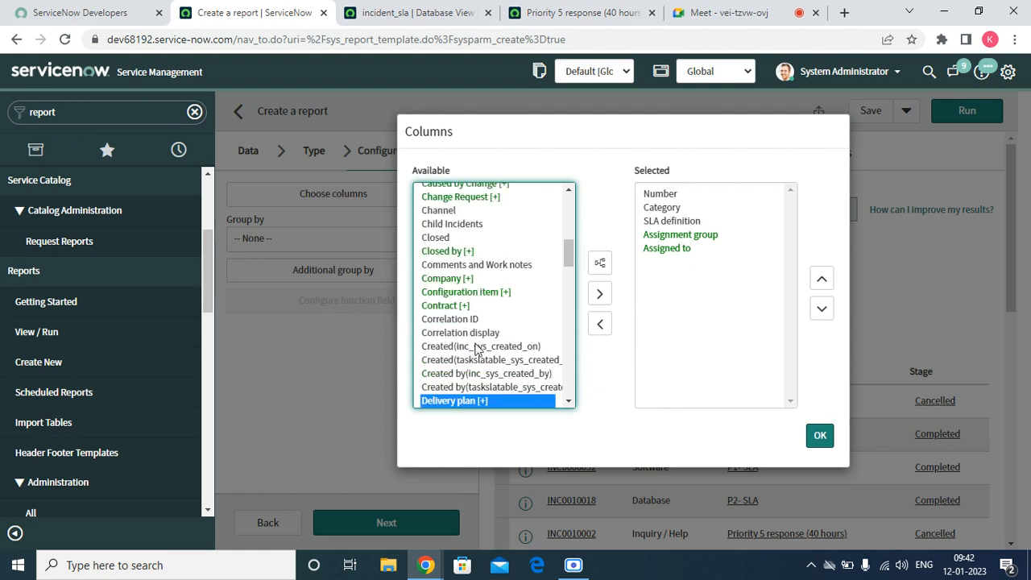
pyautogui.click(568, 401)
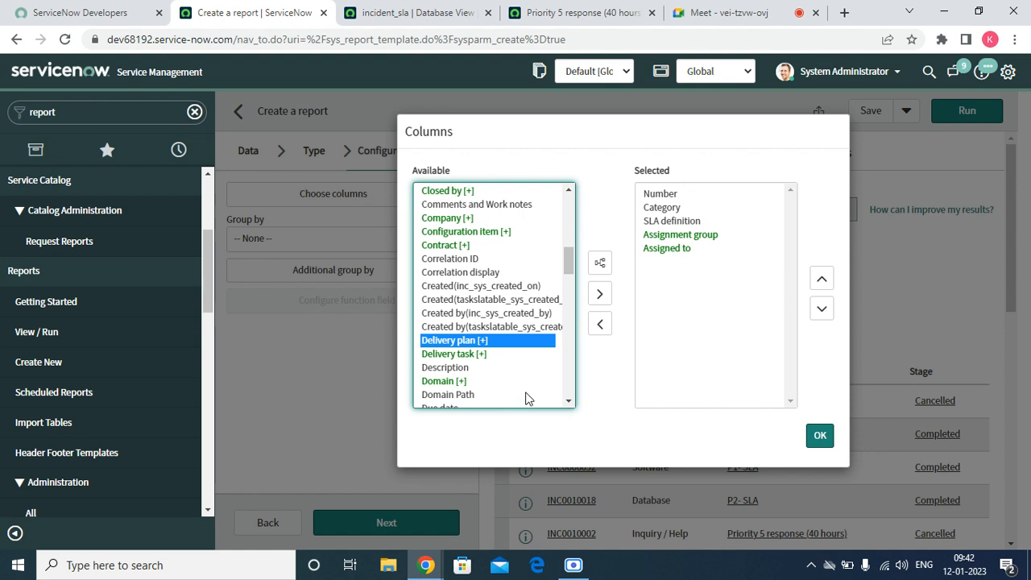
pyautogui.click(483, 367)
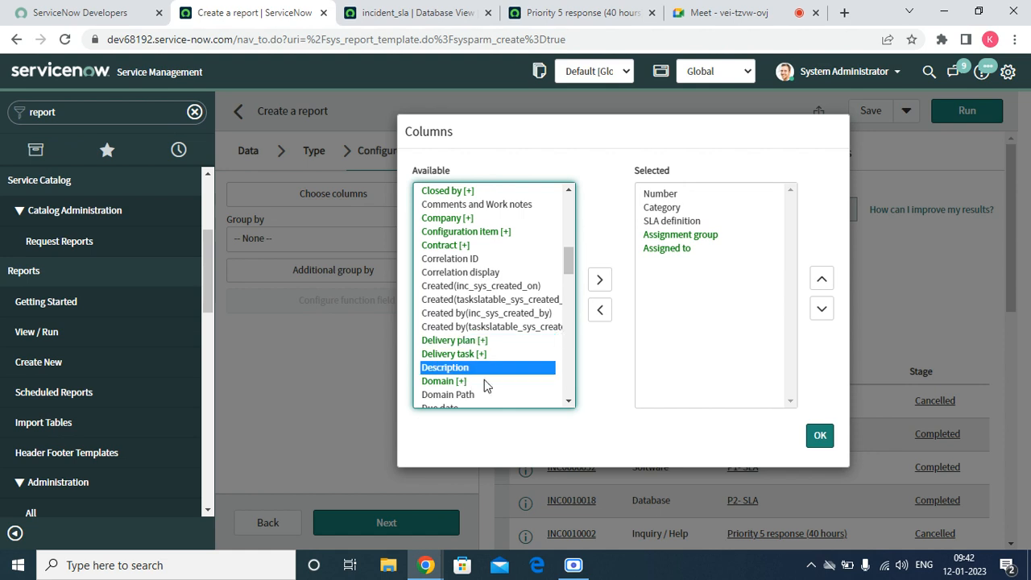
pyautogui.press('s')
pyautogui.press('h')
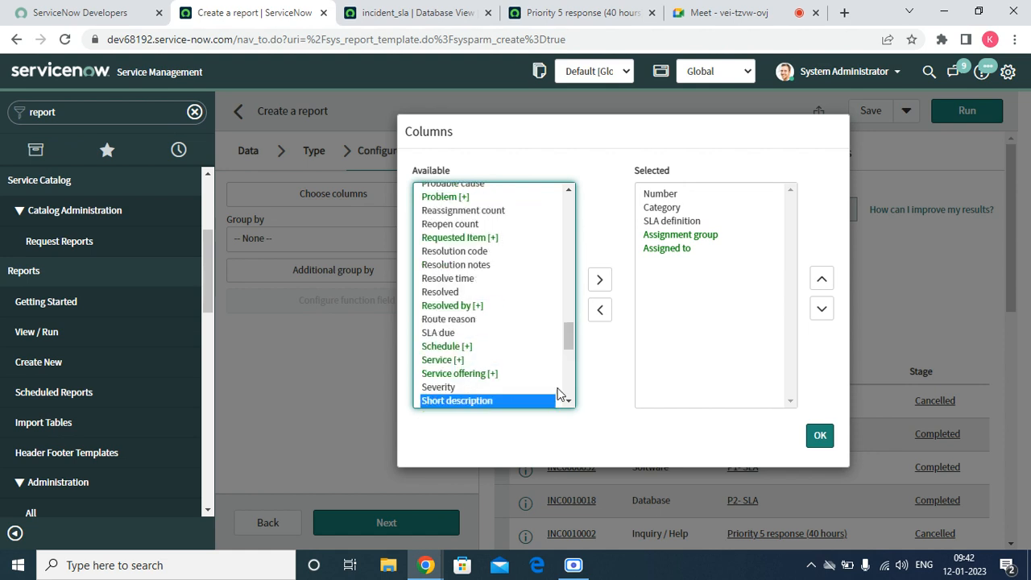
pyautogui.click(600, 279)
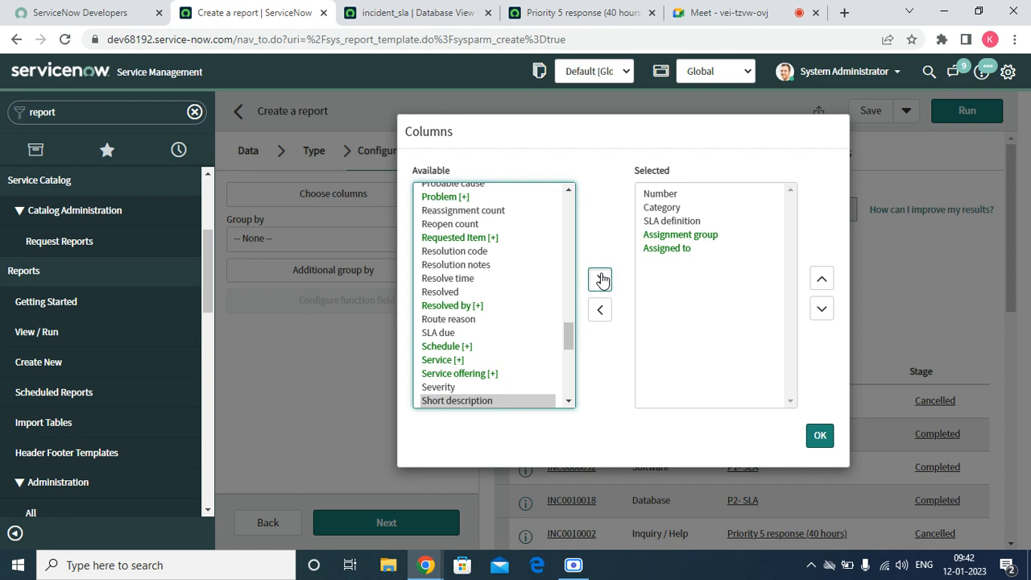
pyautogui.click(822, 282)
pyautogui.click(822, 282)
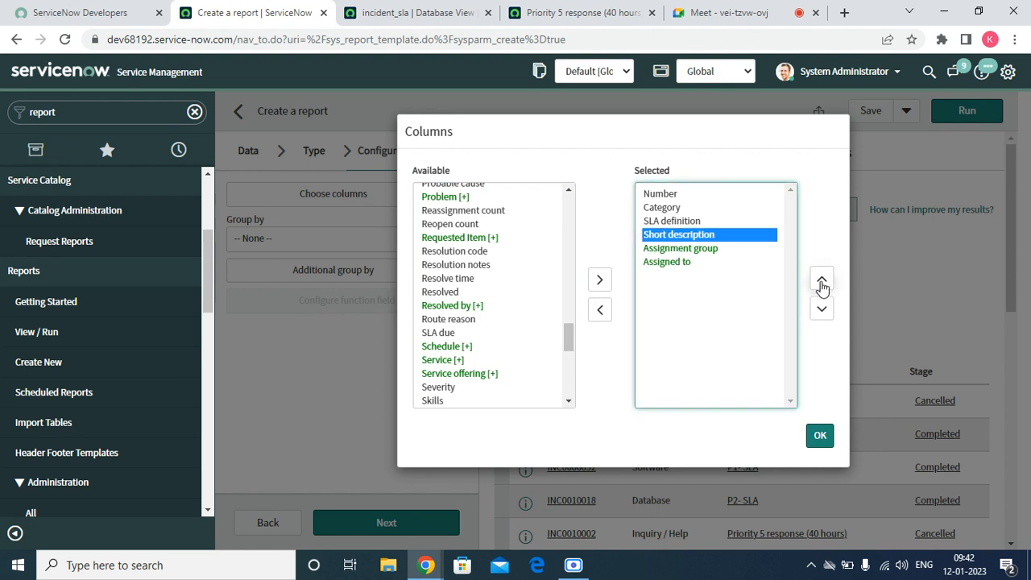
# - Add Has breached as the last report column and apply the column selection
pyautogui.click(450, 335)
pyautogui.press('t')
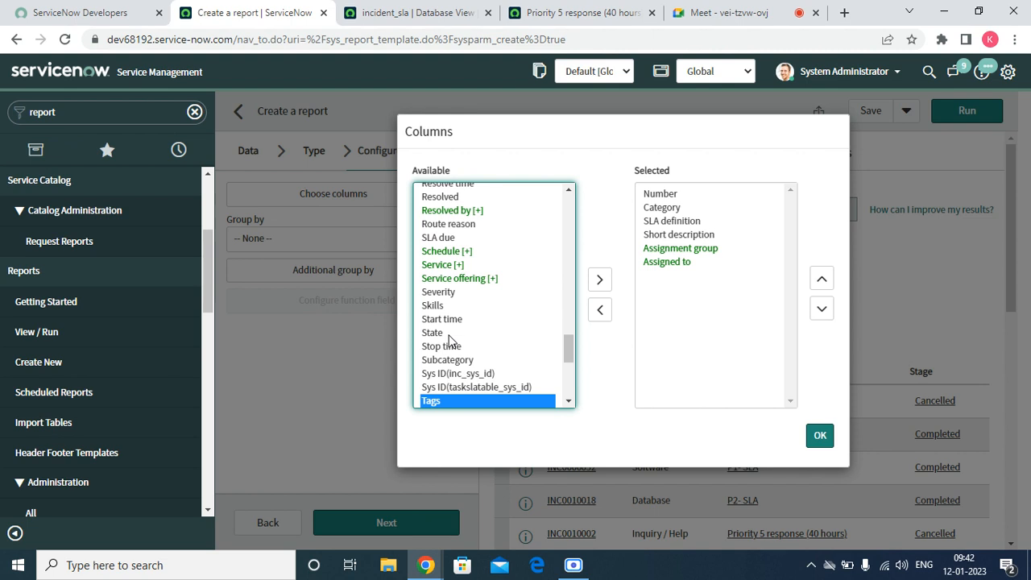
pyautogui.press('h')
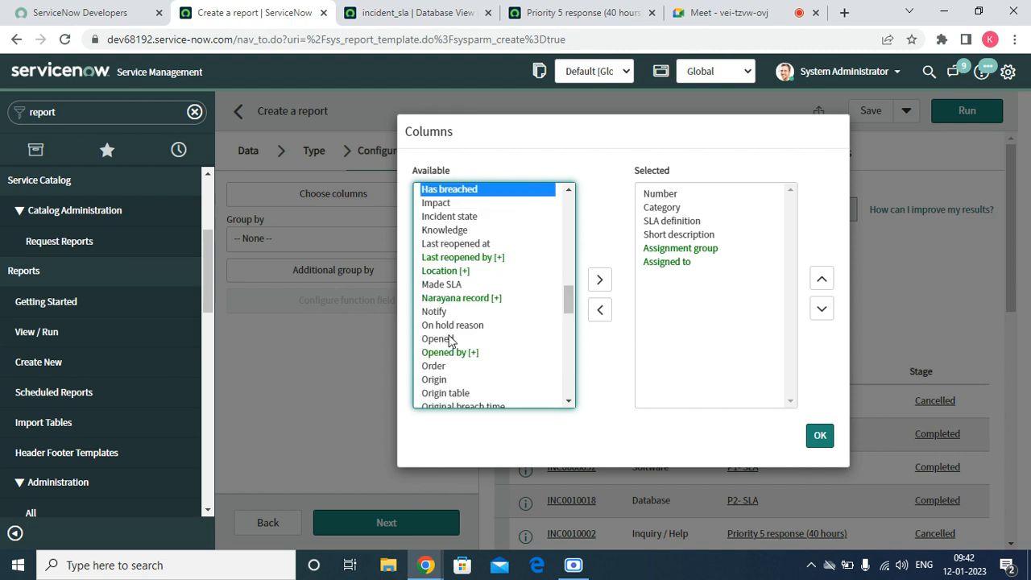
pyautogui.click(599, 282)
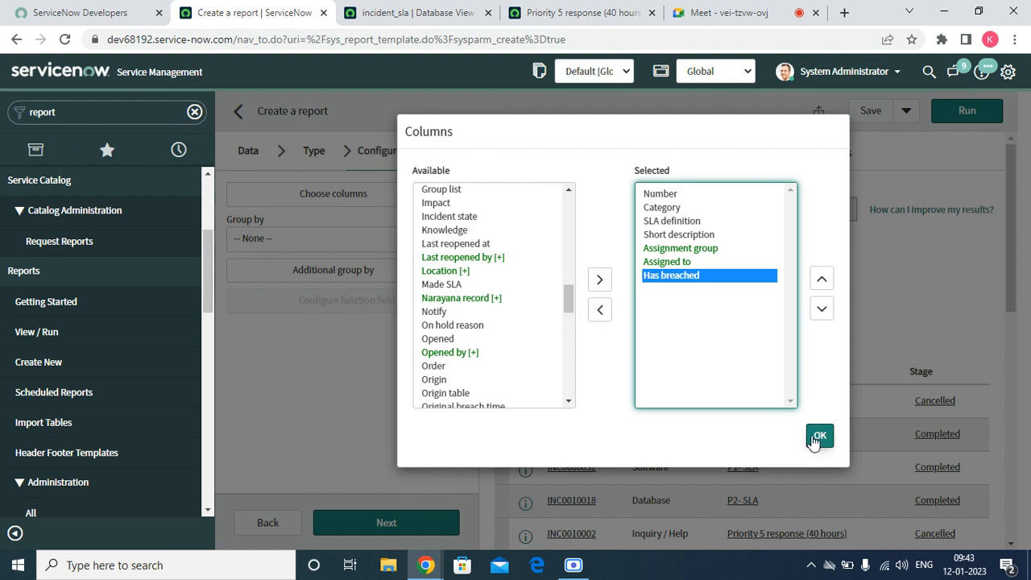
pyautogui.click(814, 440)
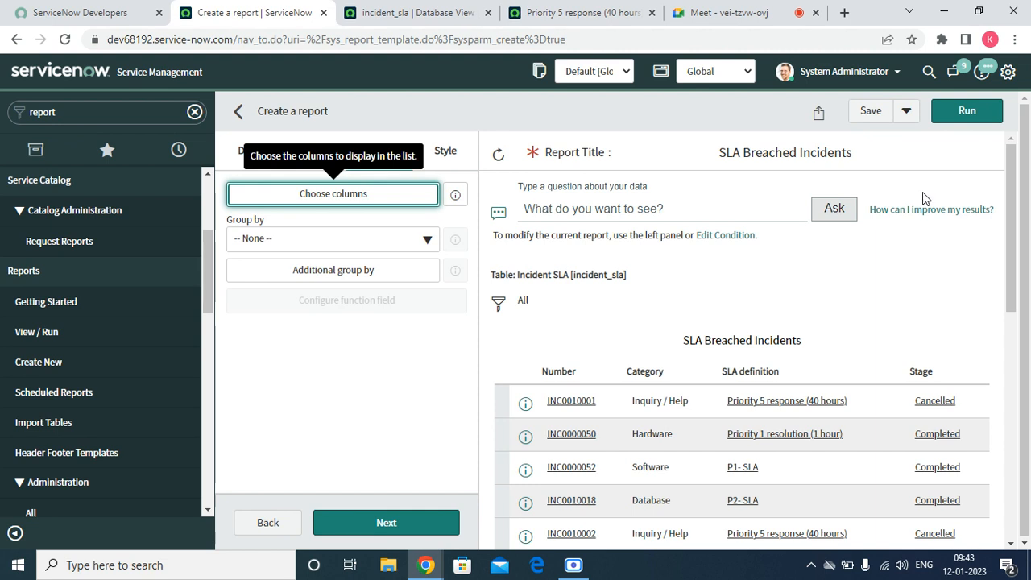
# - Run the report with the new columns and review the listed incidents
pyautogui.click(967, 113)
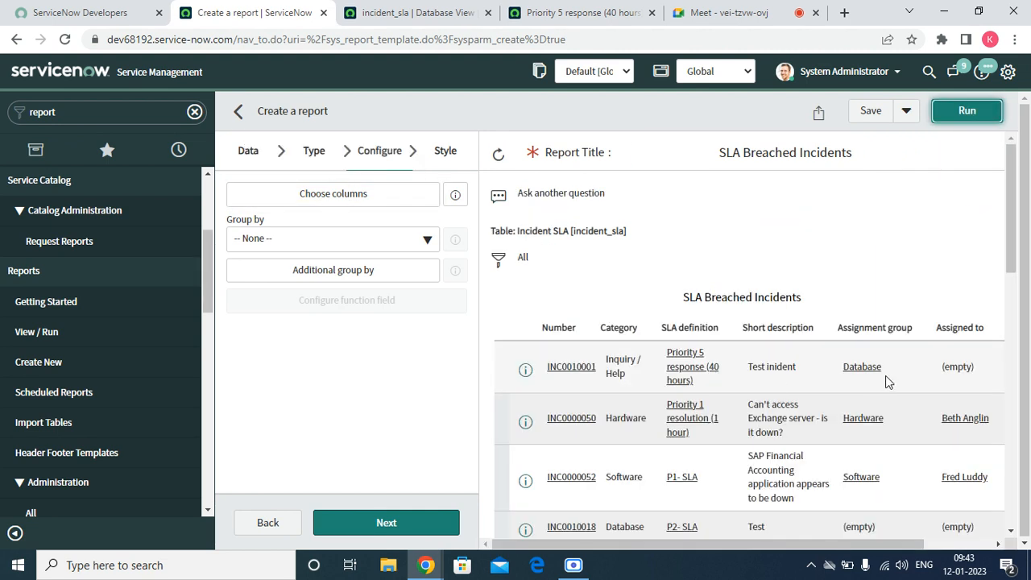
pyautogui.scroll(-15, 887, 380)
pyautogui.scroll(15, 779, 484)
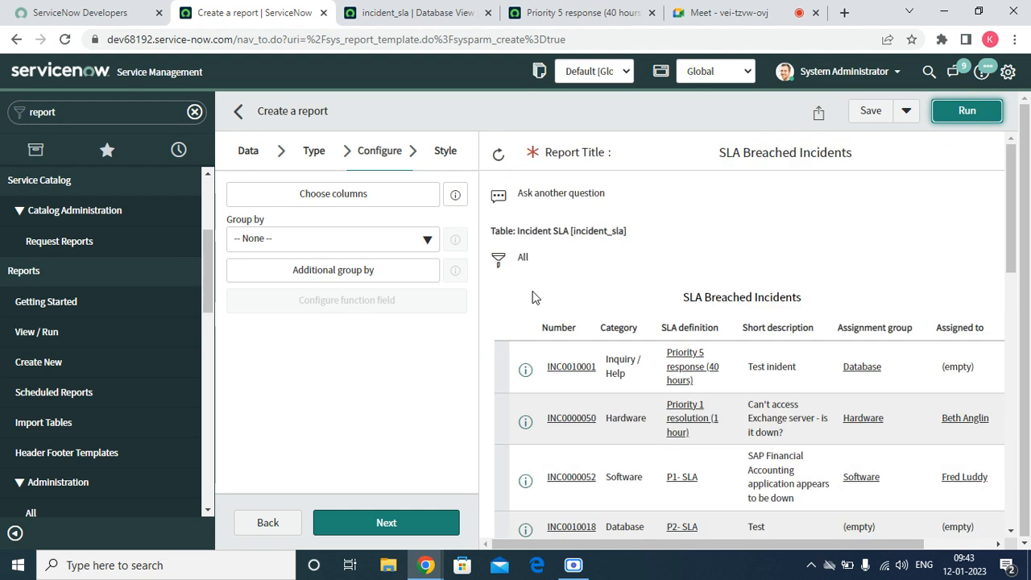
# - Filter the report to records where Has breached is true and run it to review the listed incidents
pyautogui.click(499, 260)
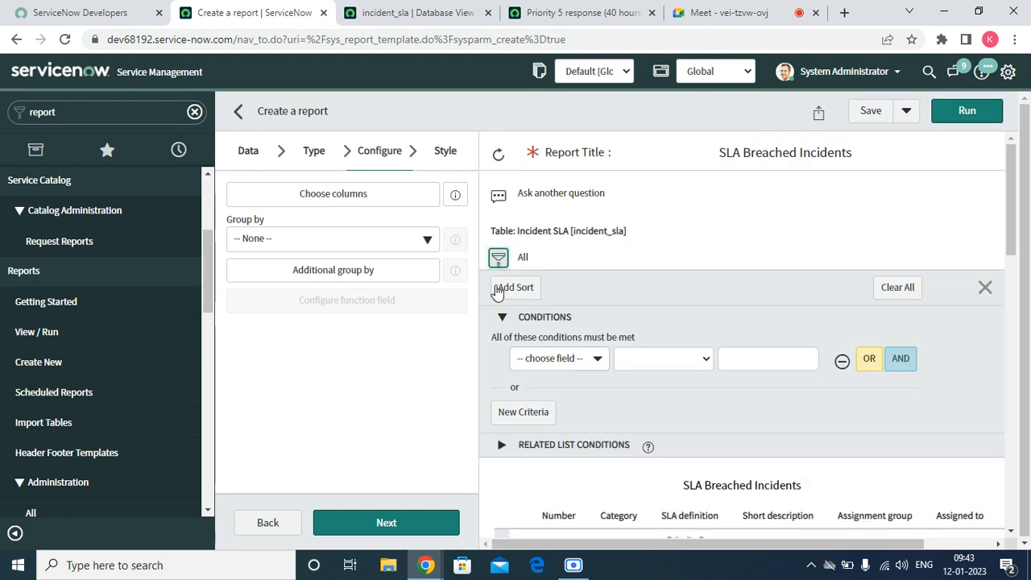
pyautogui.click(568, 362)
pyautogui.write('has')
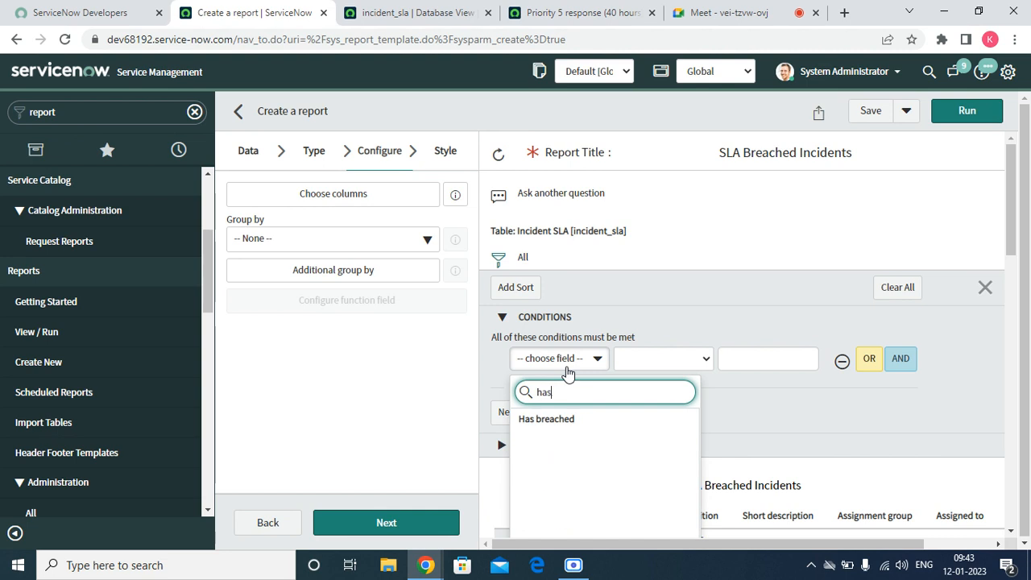
pyautogui.click(560, 421)
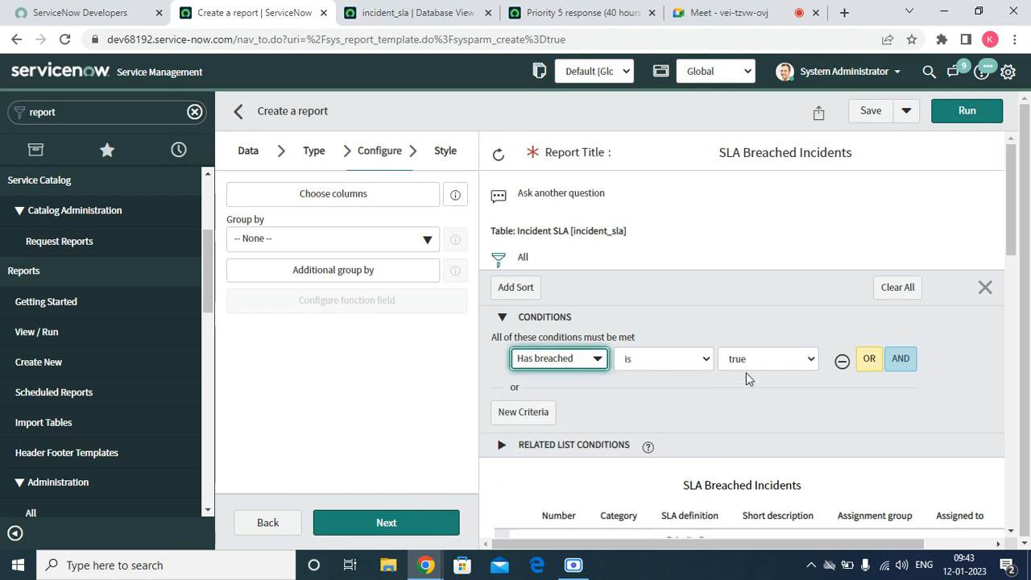
pyautogui.click(947, 119)
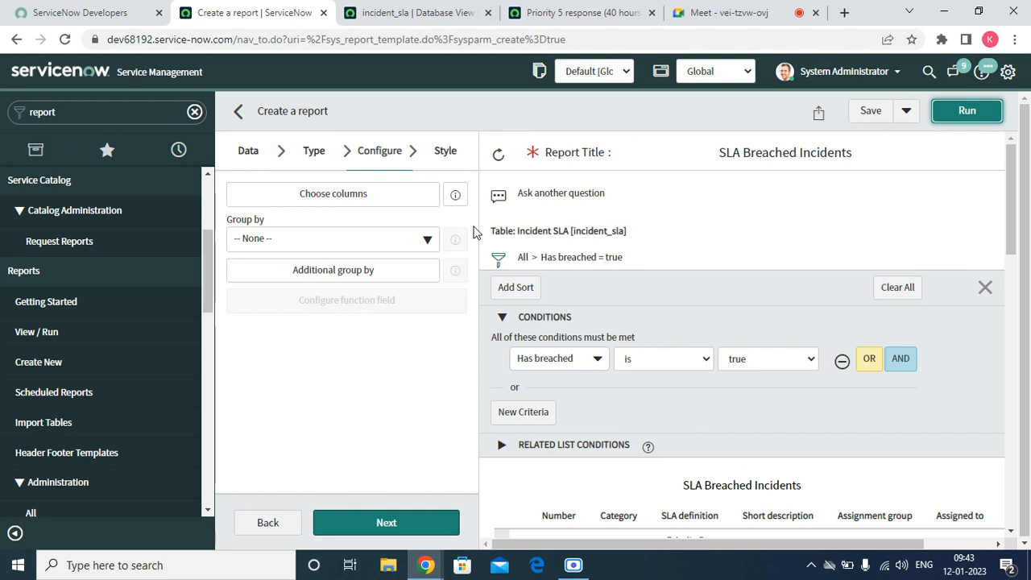
pyautogui.scroll(-7, 847, 428)
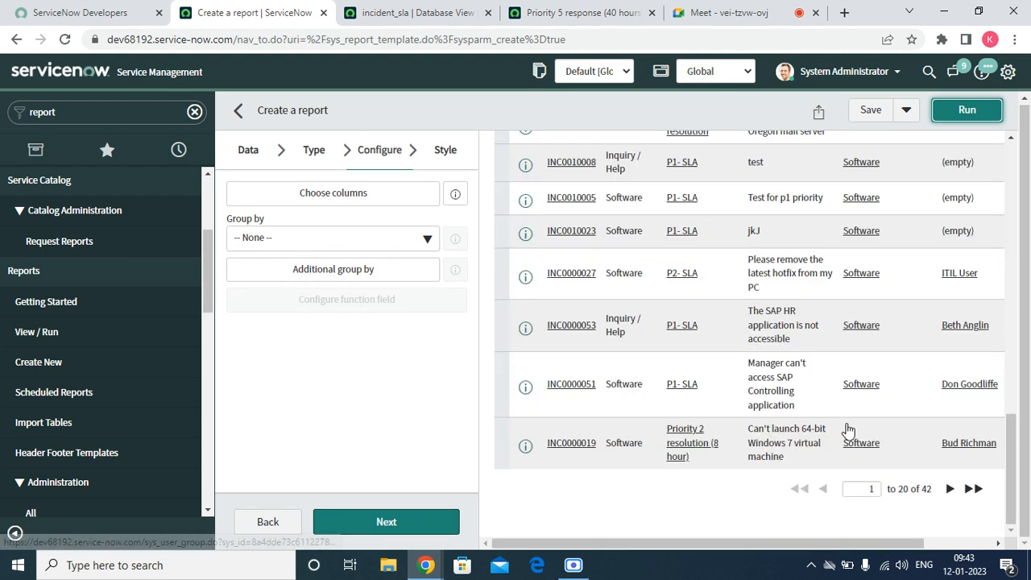
pyautogui.scroll(4, 712, 431)
pyautogui.scroll(3, 711, 431)
# - Open the report's column selection and look through the available columns down to the end of the list and back to its start
pyautogui.click(394, 201)
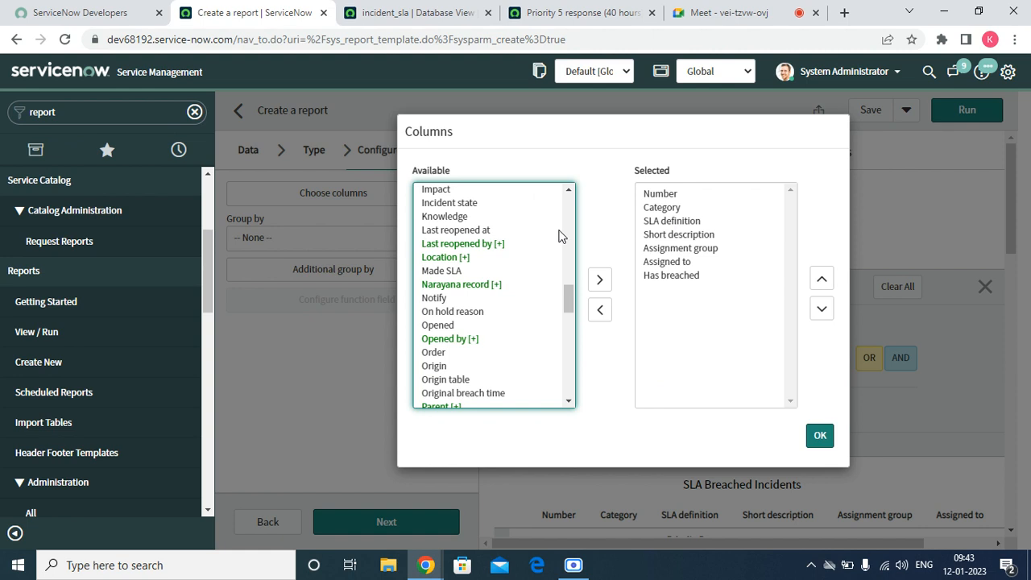
pyautogui.moveTo(569, 302); pyautogui.dragTo(576, 276)
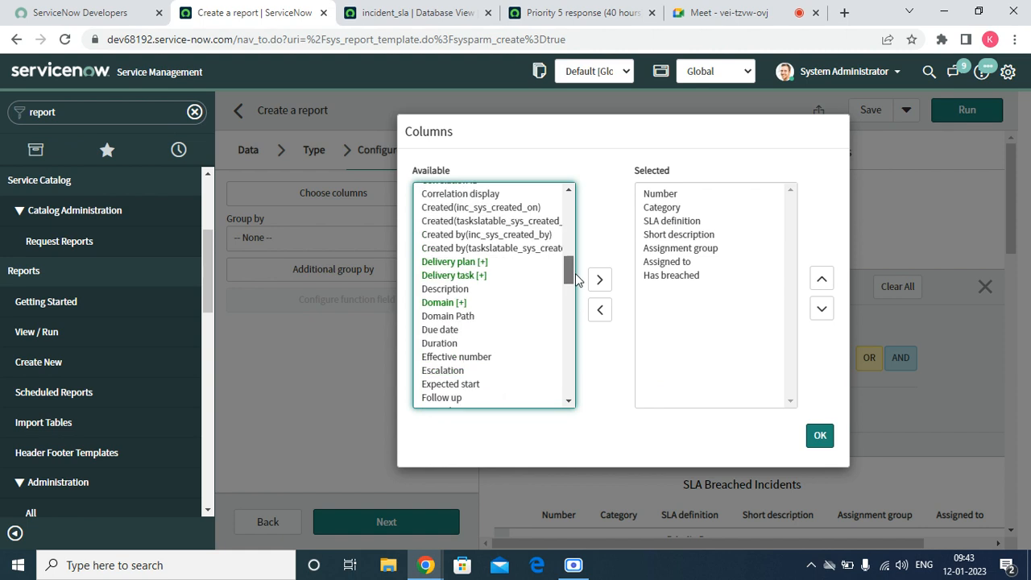
pyautogui.moveTo(576, 278); pyautogui.dragTo(576, 348)
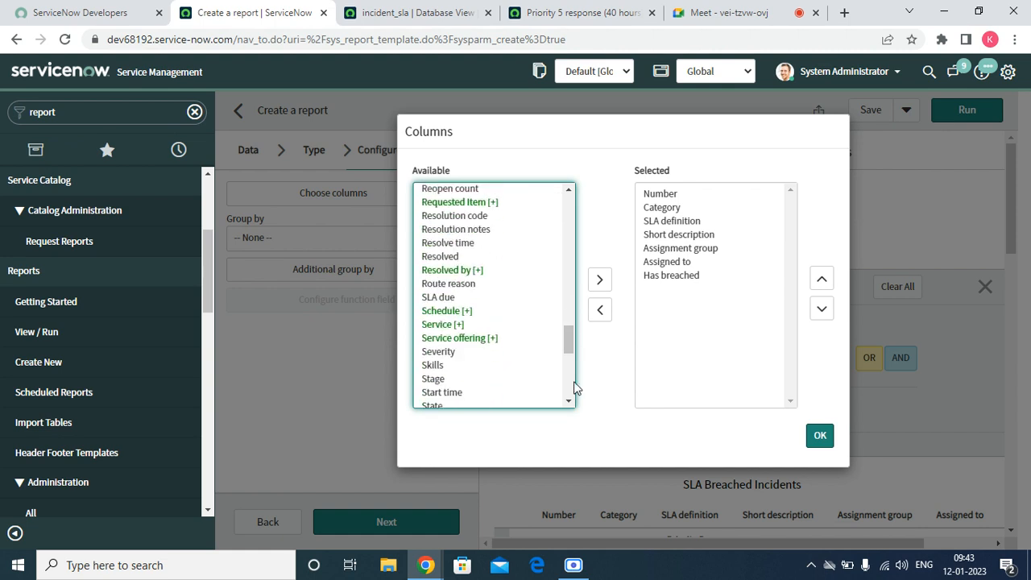
pyautogui.scroll(-5, 563, 406)
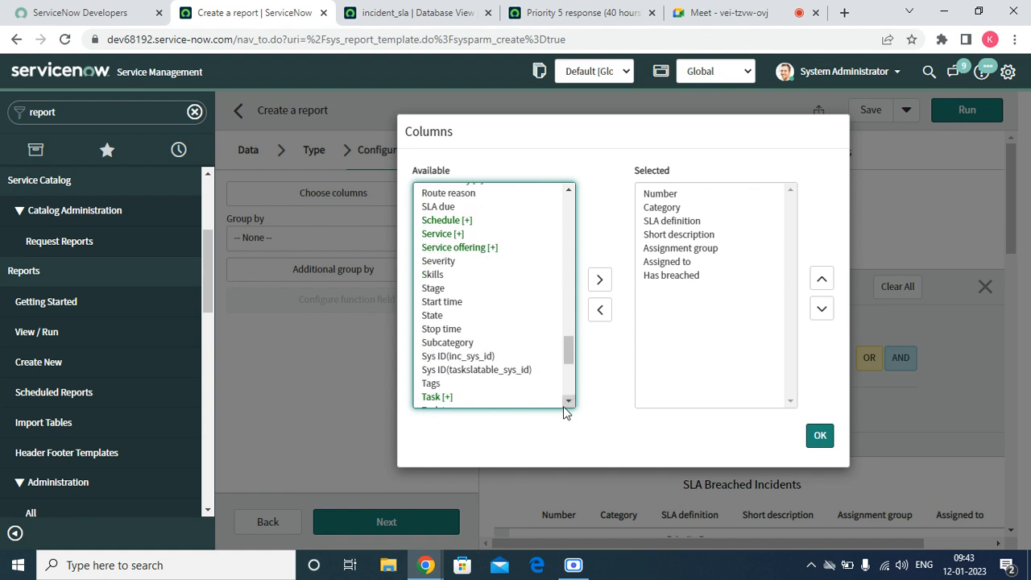
pyautogui.scroll(-5, 563, 407)
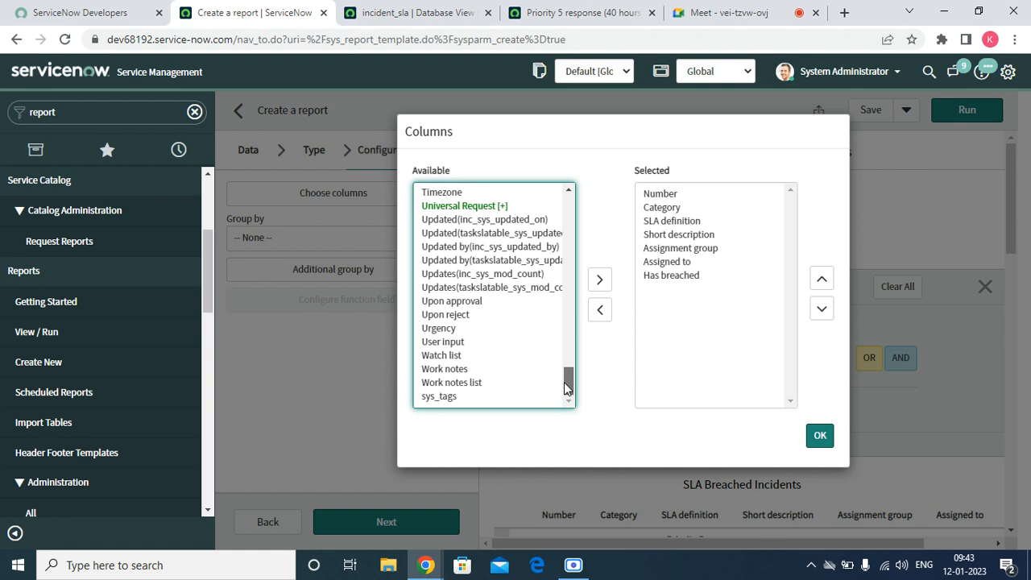
pyautogui.moveTo(564, 382); pyautogui.dragTo(576, 348)
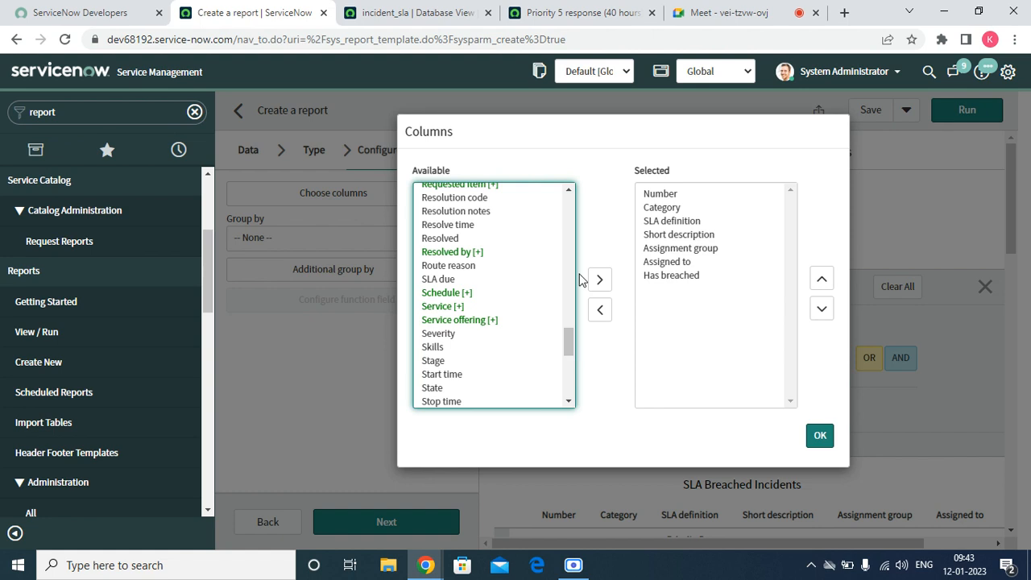
pyautogui.click(569, 314)
pyautogui.moveTo(569, 314); pyautogui.dragTo(573, 131)
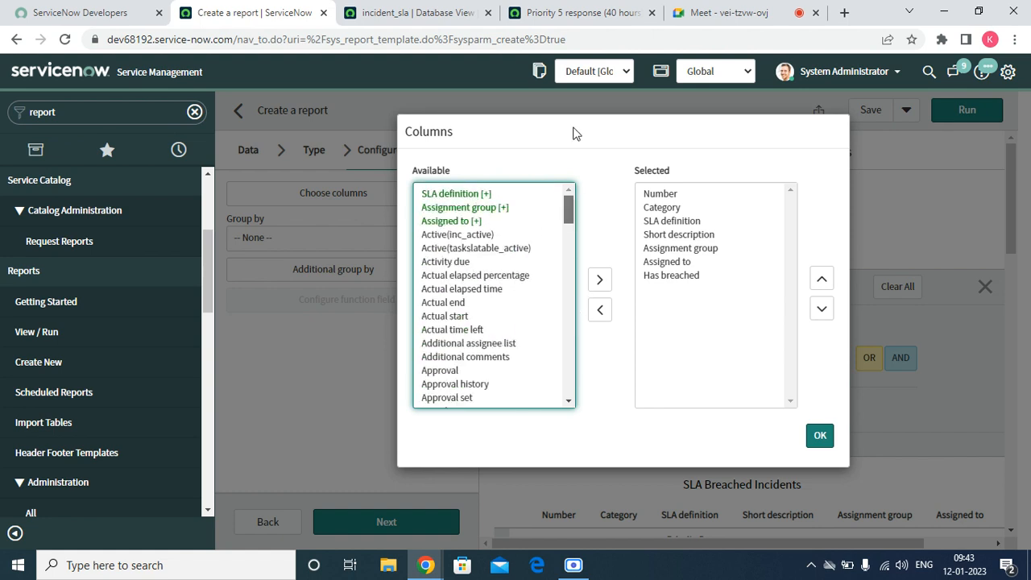
# - Expand the SLA definition reference fields and add Type to the report columns
pyautogui.click(467, 195)
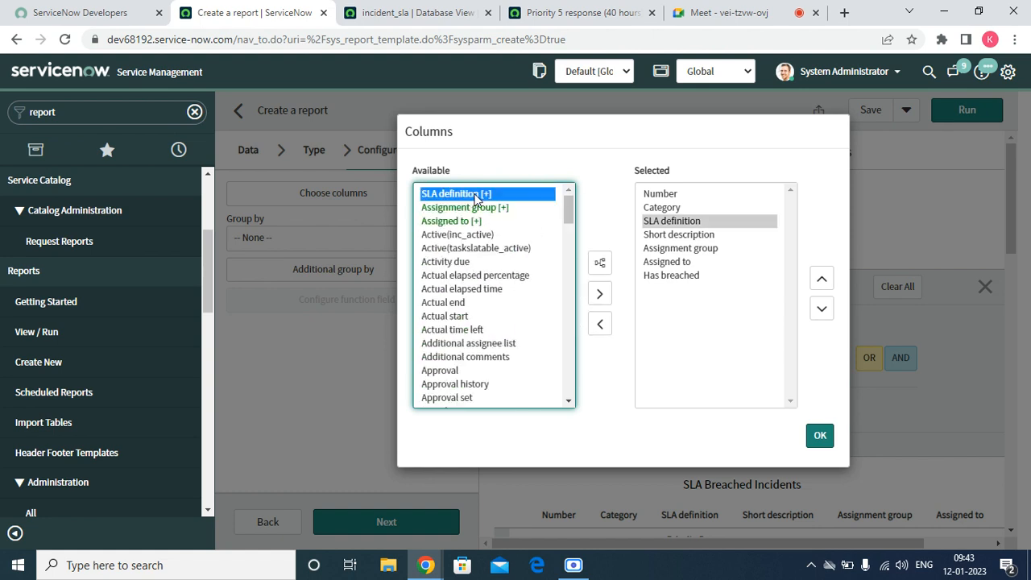
pyautogui.click(600, 267)
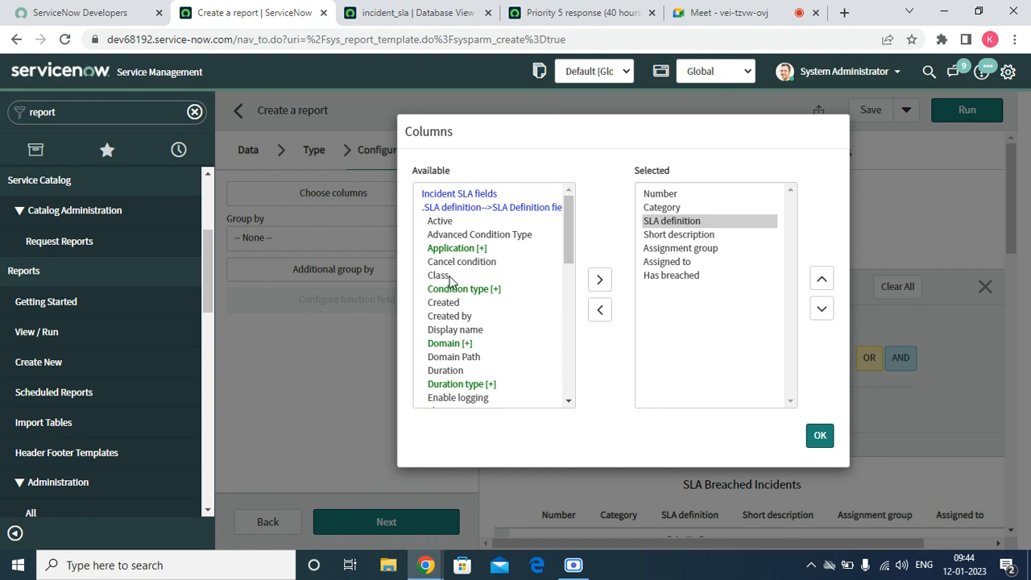
pyautogui.click(448, 266)
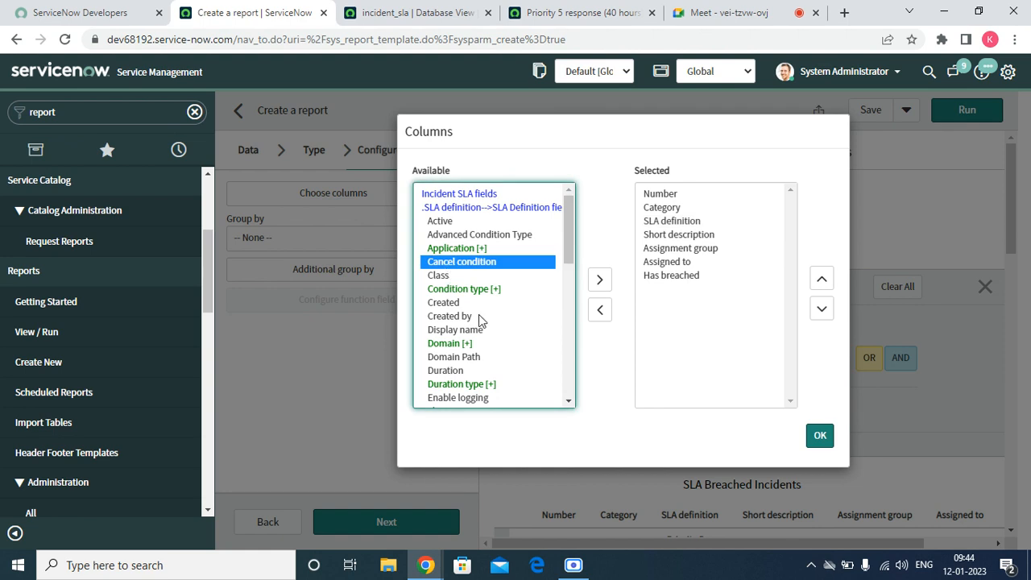
pyautogui.moveTo(564, 400); pyautogui.dragTo(565, 405)
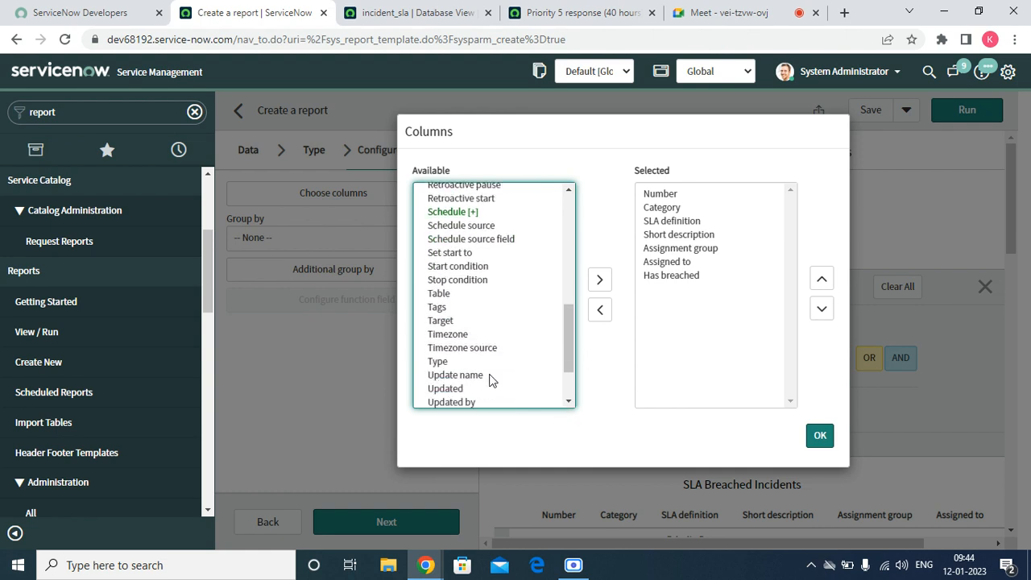
pyautogui.click(470, 362)
pyautogui.click(601, 280)
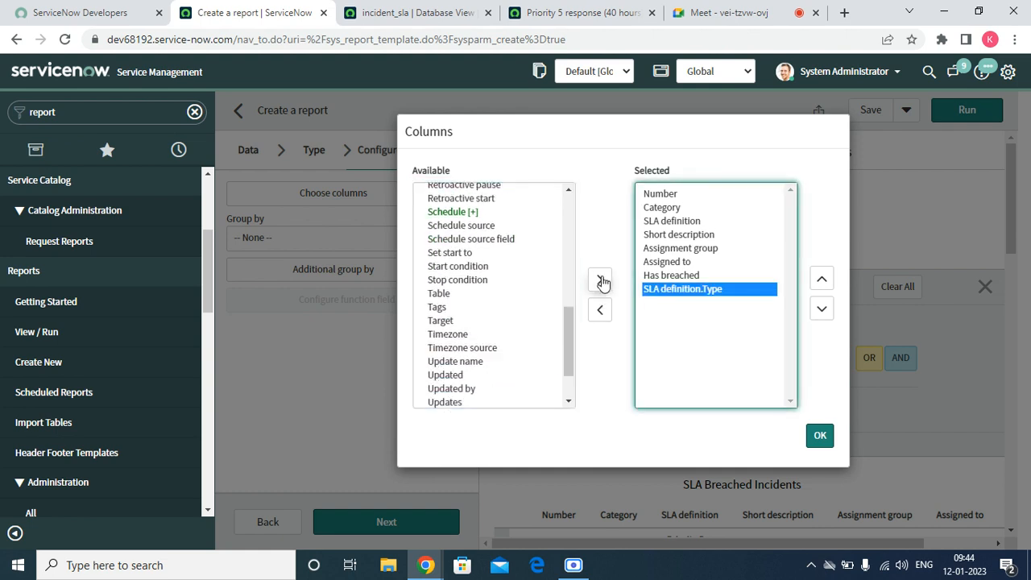
# - Place SLA definition.Type directly after SLA definition and apply the column selection
pyautogui.click(824, 281)
pyautogui.click(824, 281)
pyautogui.click(823, 280)
pyautogui.click(824, 280)
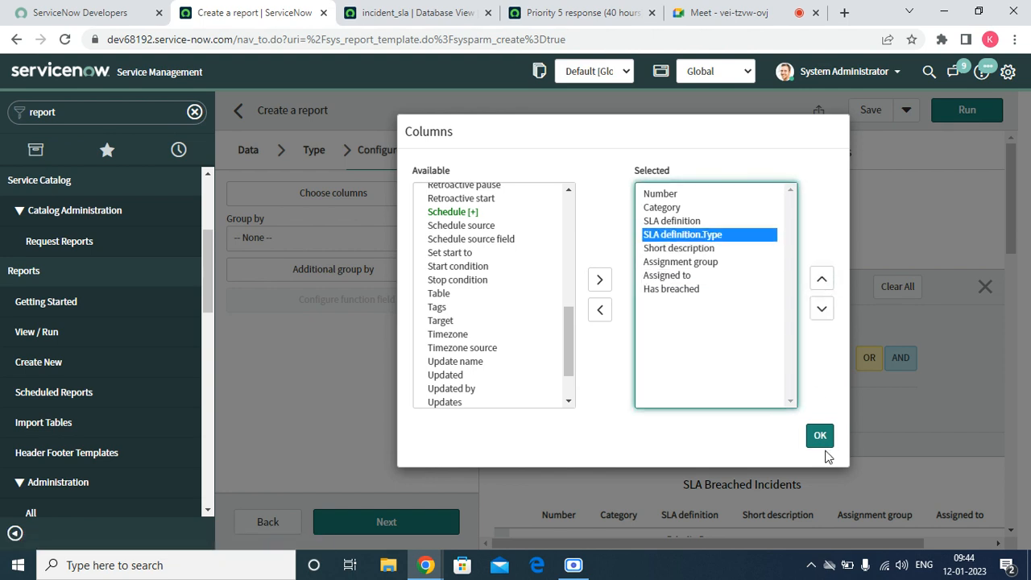
pyautogui.click(820, 435)
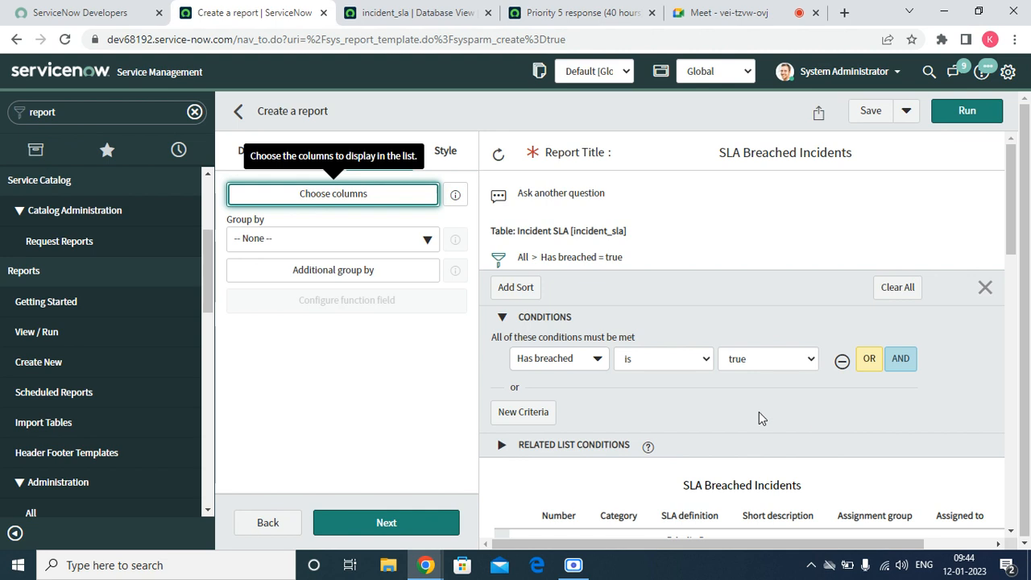
# - Run the report with the SLA type column and review the listed incidents
pyautogui.click(969, 114)
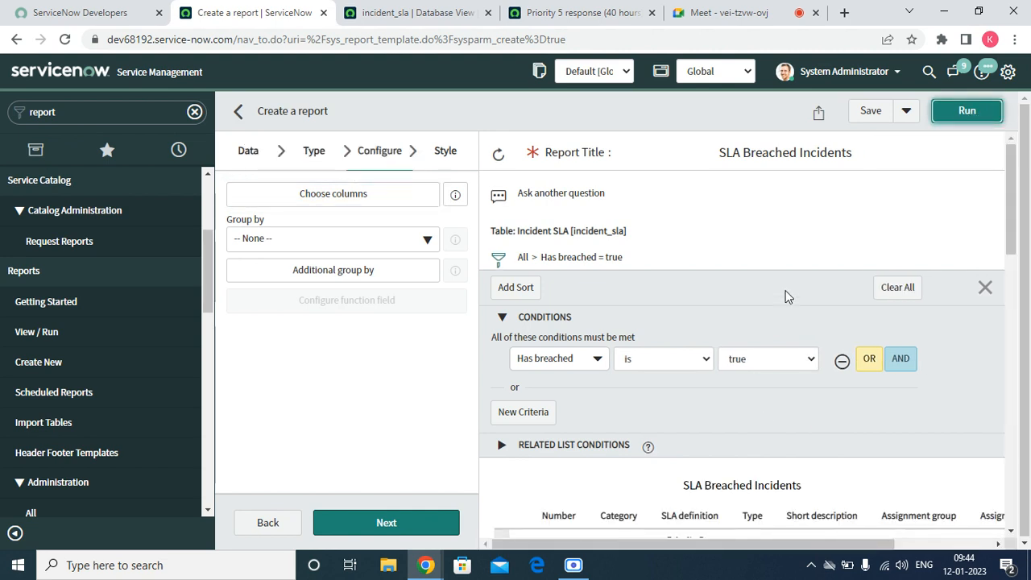
pyautogui.scroll(-10, 788, 296)
pyautogui.scroll(10, 774, 318)
pyautogui.moveTo(1013, 220); pyautogui.dragTo(1012, 262)
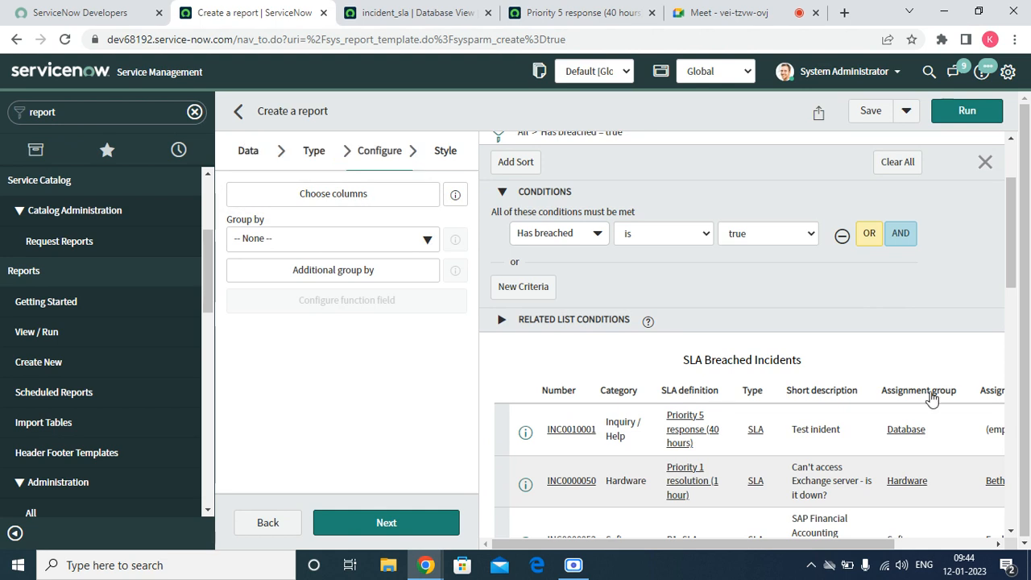
# - Reopen the column selection and add Target from the SLA definition reference fields
pyautogui.click(359, 195)
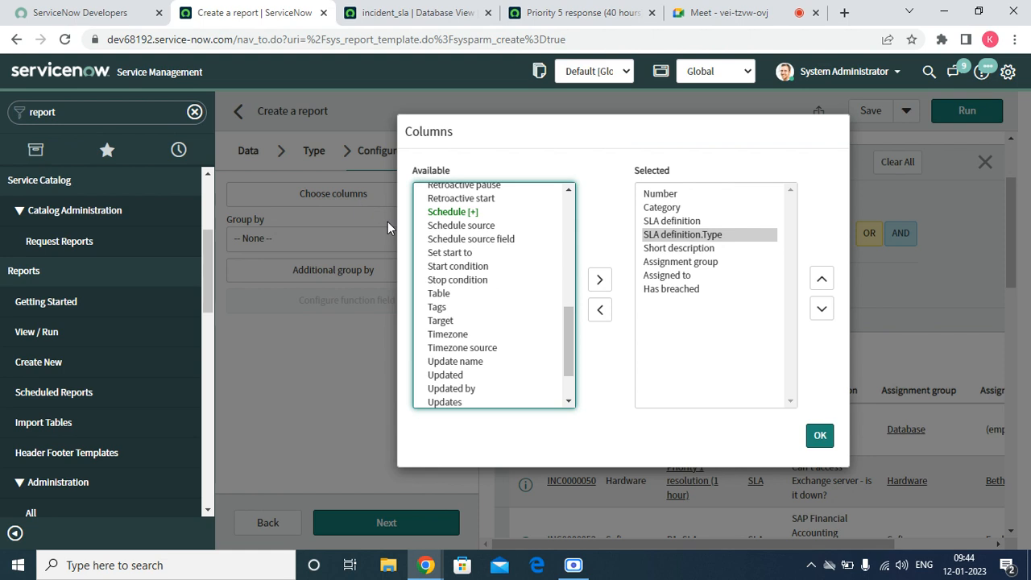
pyautogui.scroll(10, 516, 339)
pyautogui.scroll(6, 535, 330)
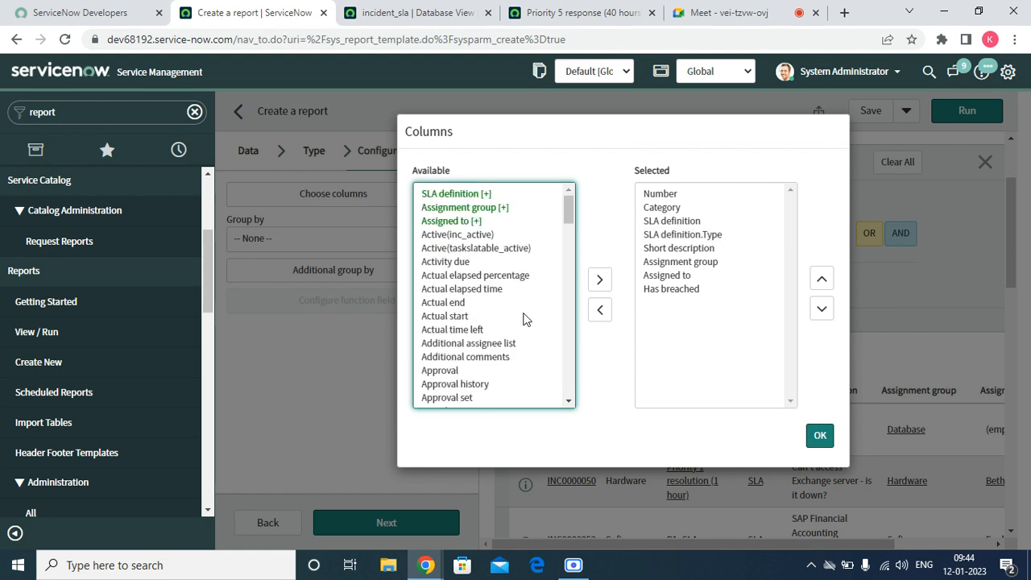
pyautogui.click(454, 195)
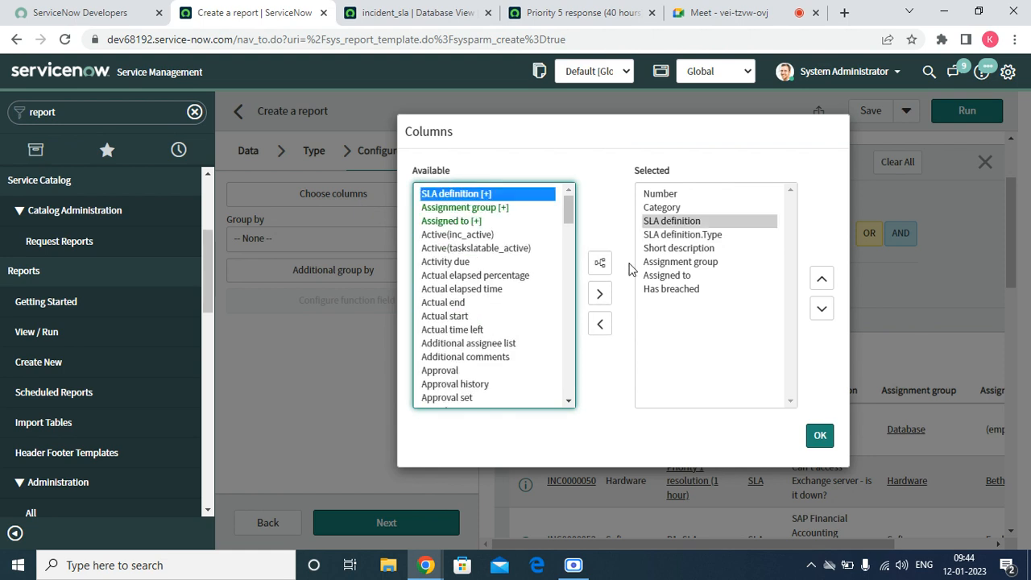
pyautogui.click(600, 264)
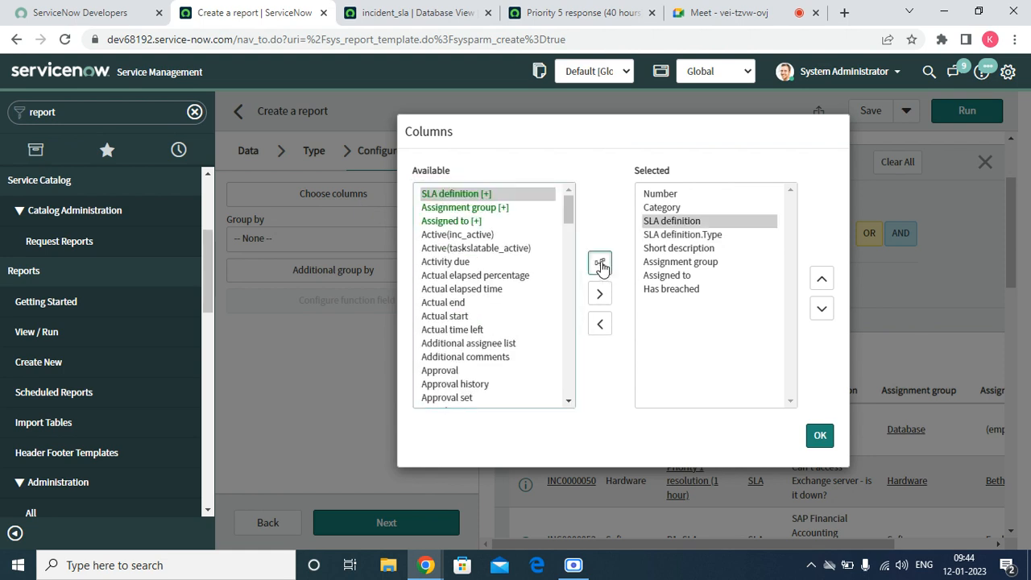
pyautogui.click(568, 402)
pyautogui.scroll(-5, 568, 402)
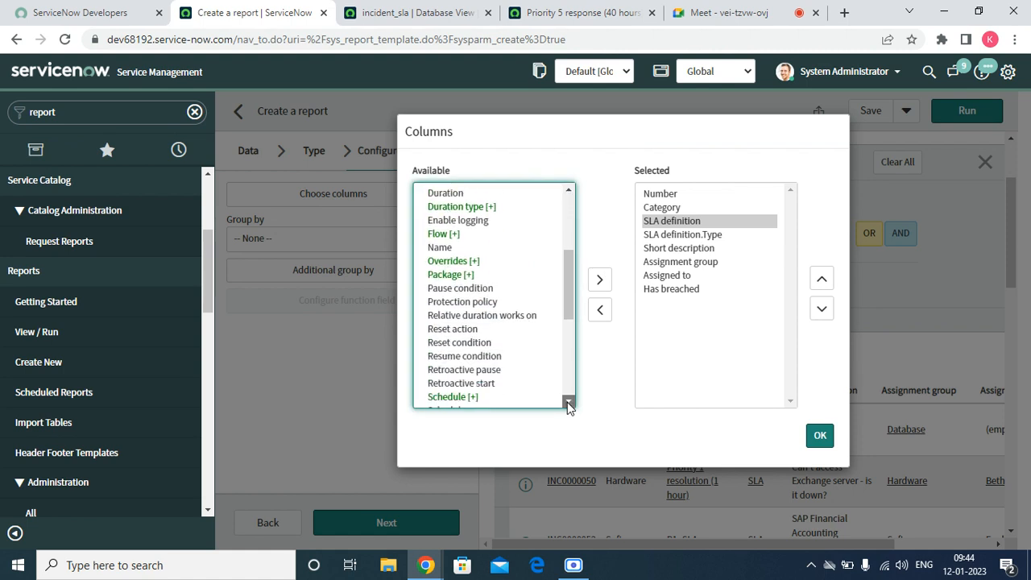
pyautogui.scroll(-4, 567, 402)
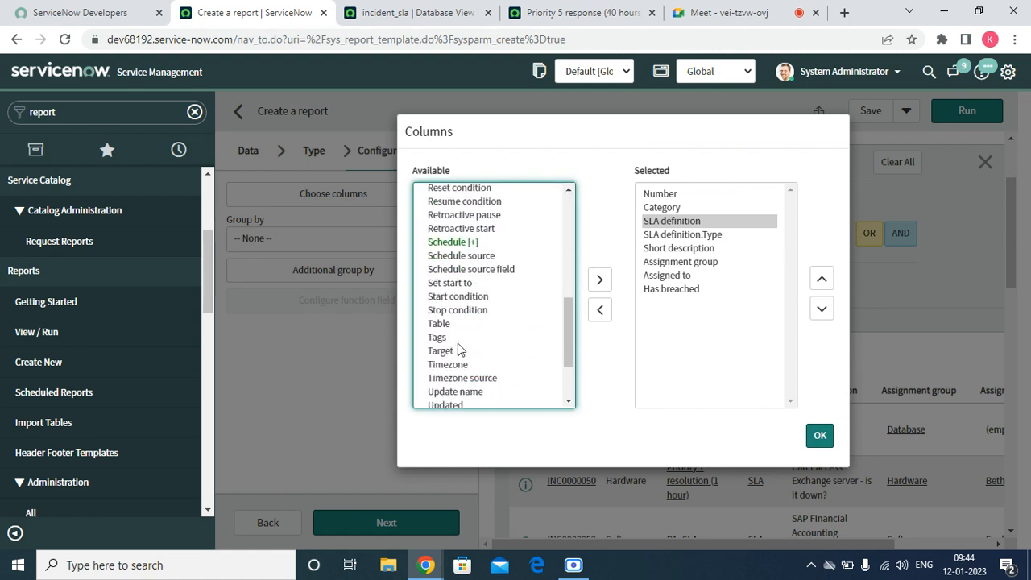
pyautogui.click(459, 341)
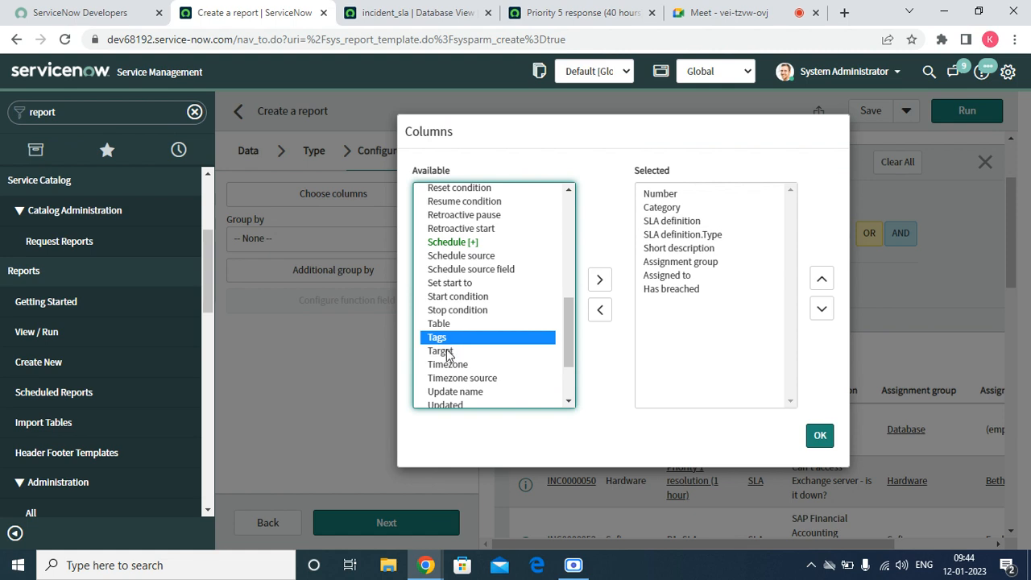
pyautogui.click(448, 353)
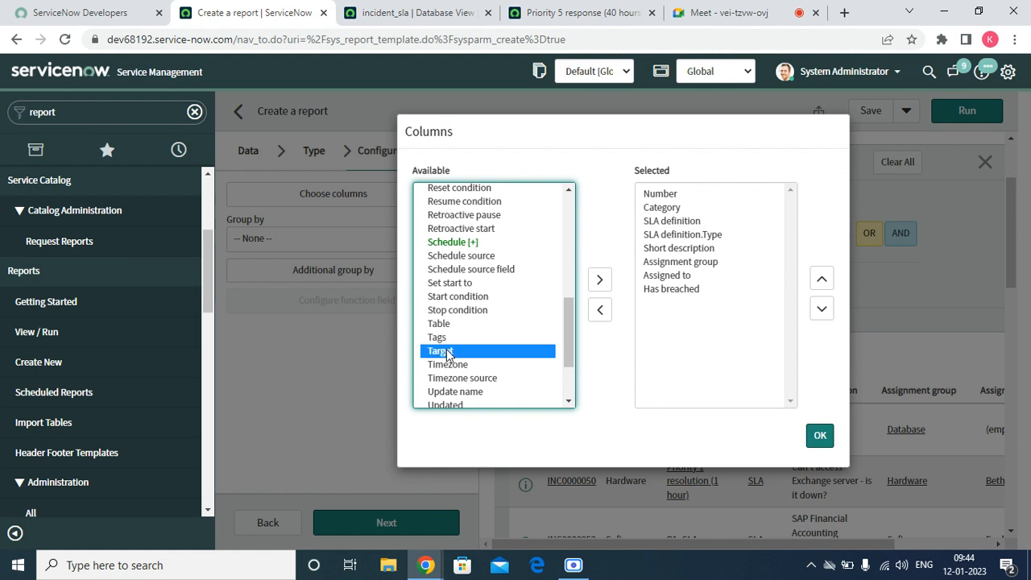
pyautogui.click(600, 282)
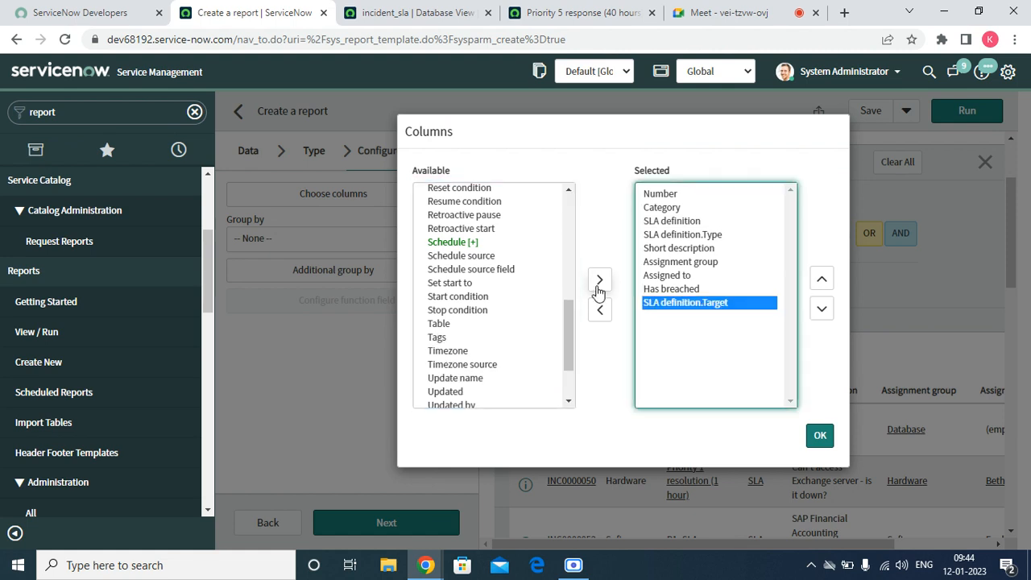
# - Place SLA definition.Target directly after SLA definition.Type and apply the column selection
pyautogui.click(822, 278)
pyautogui.click(822, 278)
pyautogui.click(822, 278)
pyautogui.click(822, 278)
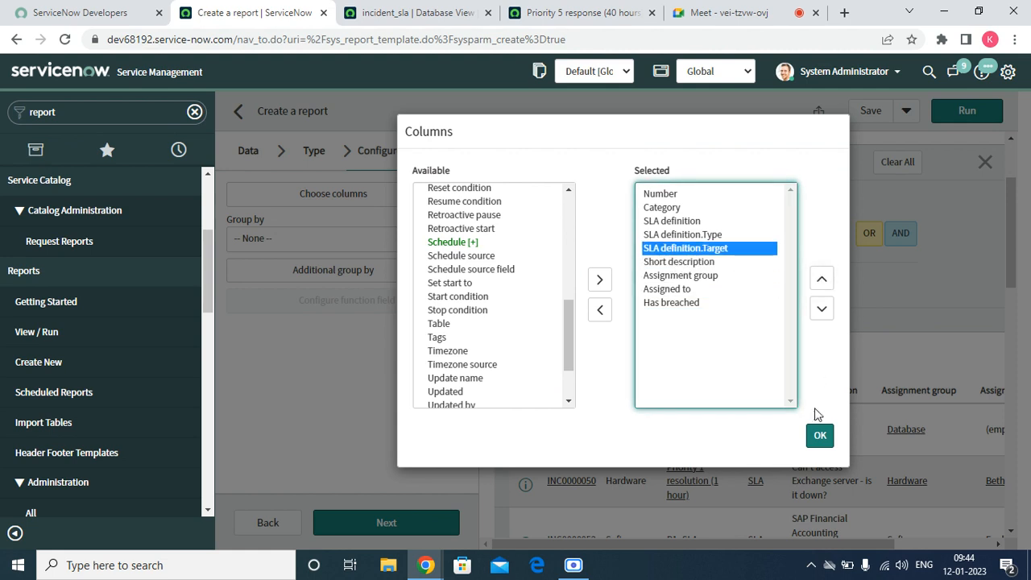
pyautogui.click(819, 435)
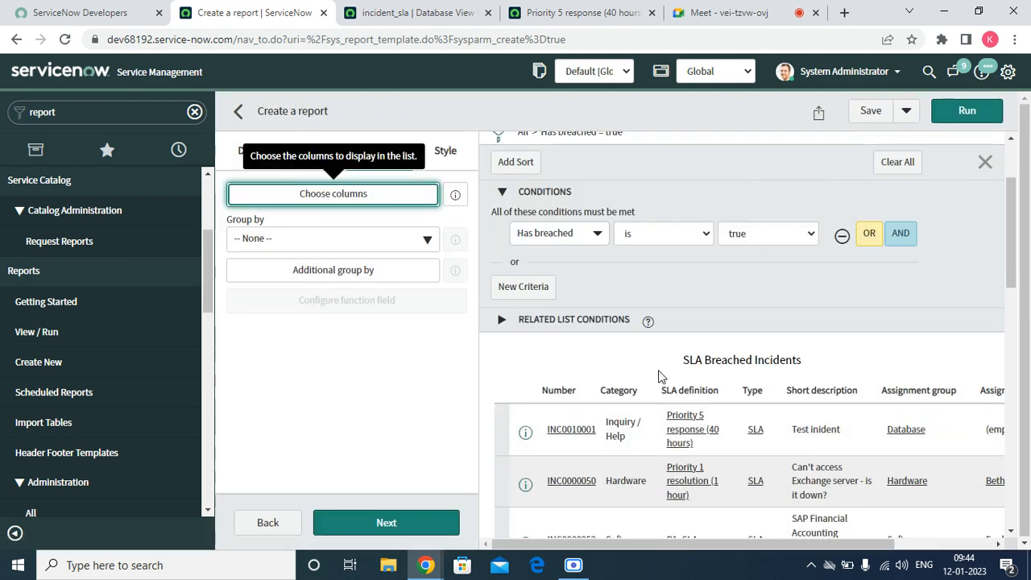
# - Run the report with the SLA target column and look through the first page of incidents
pyautogui.scroll(2, 669, 366)
pyautogui.click(967, 112)
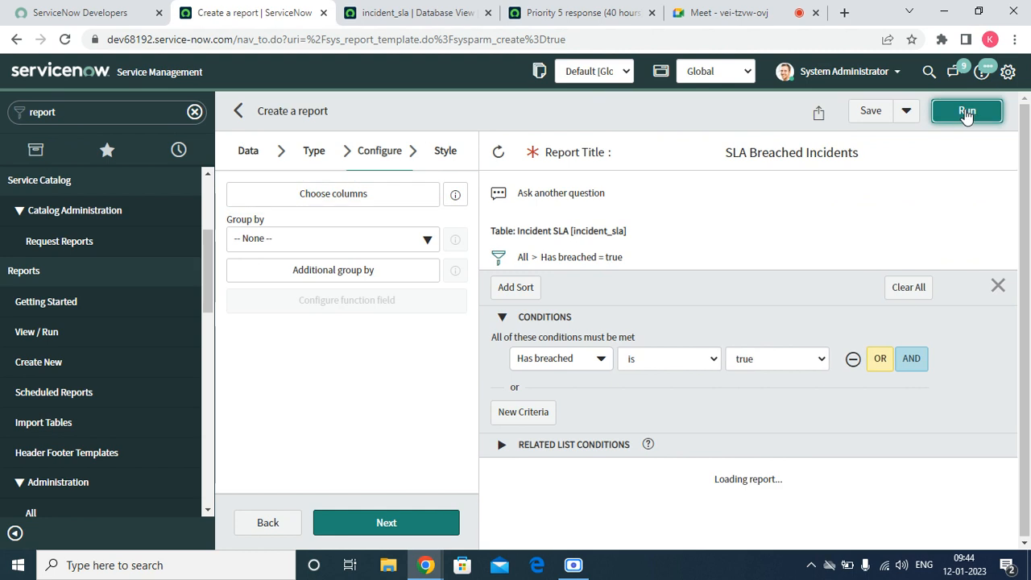
pyautogui.scroll(-10, 817, 314)
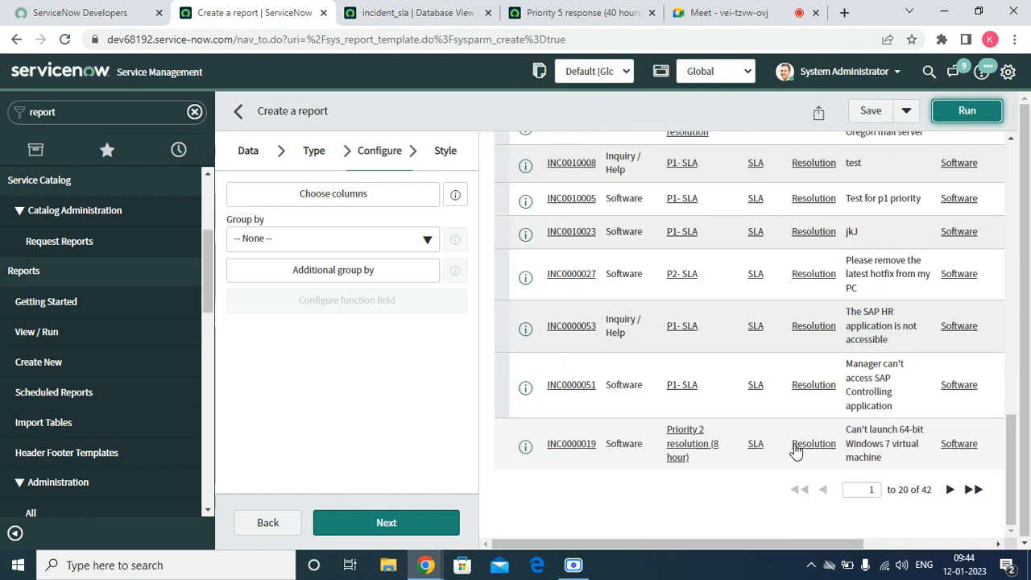
pyautogui.scroll(10, 812, 447)
pyautogui.scroll(-10, 812, 431)
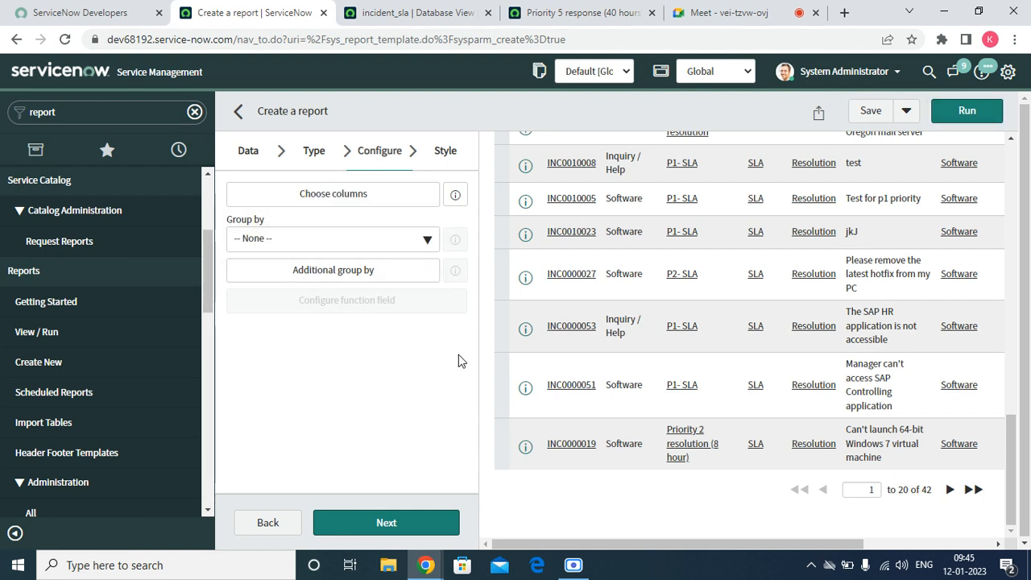
# - Search the group-by fields for "sla" and group the report by SLA definition
pyautogui.click(425, 241)
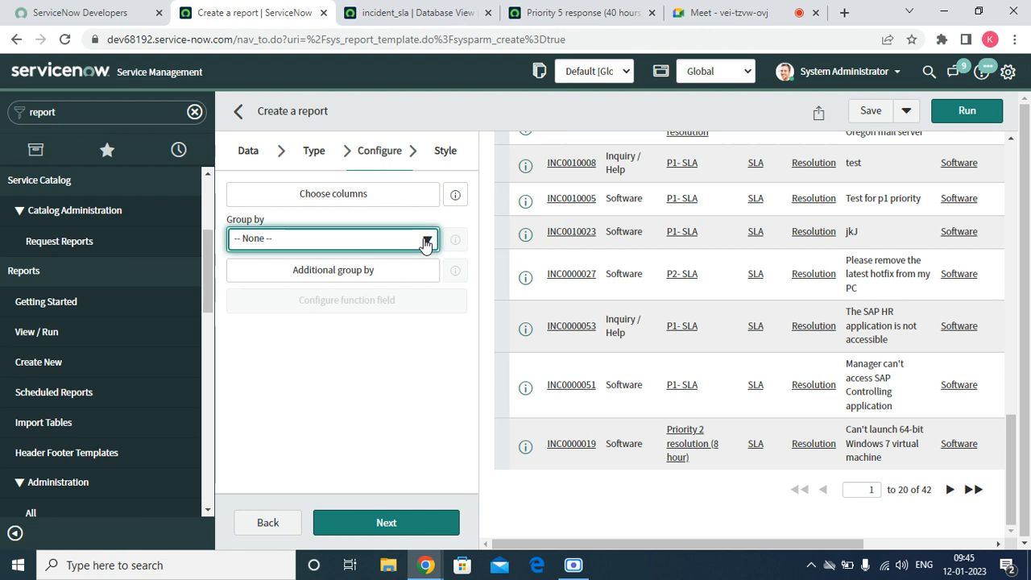
pyautogui.scroll(-15, 291, 419)
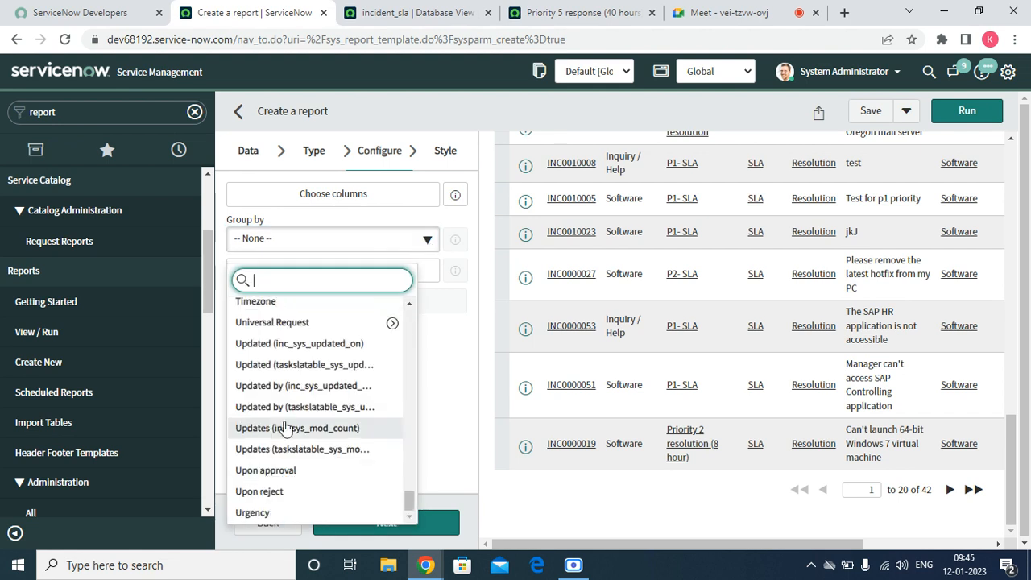
pyautogui.click(284, 281)
pyautogui.write('s')
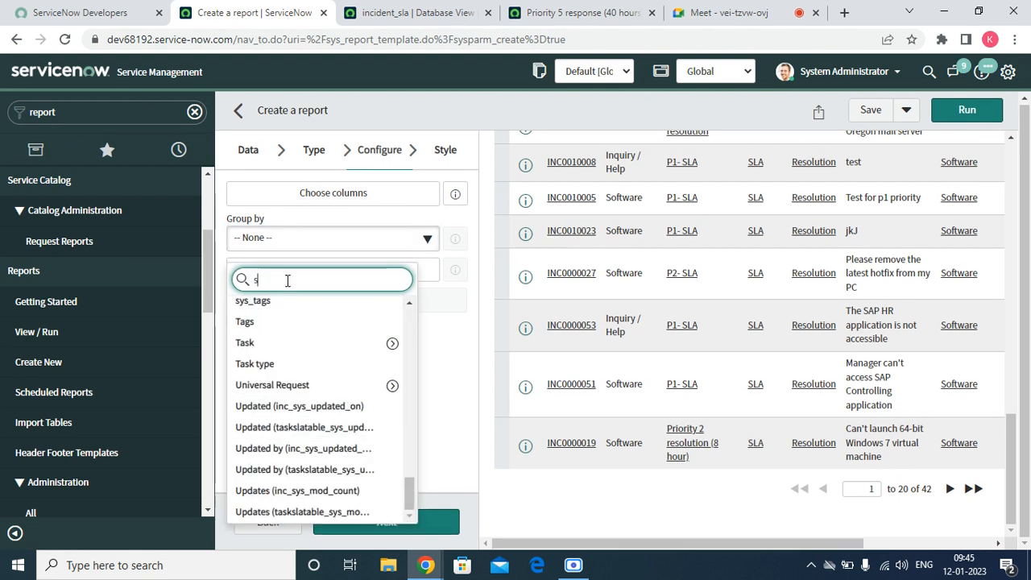
pyautogui.write('la')
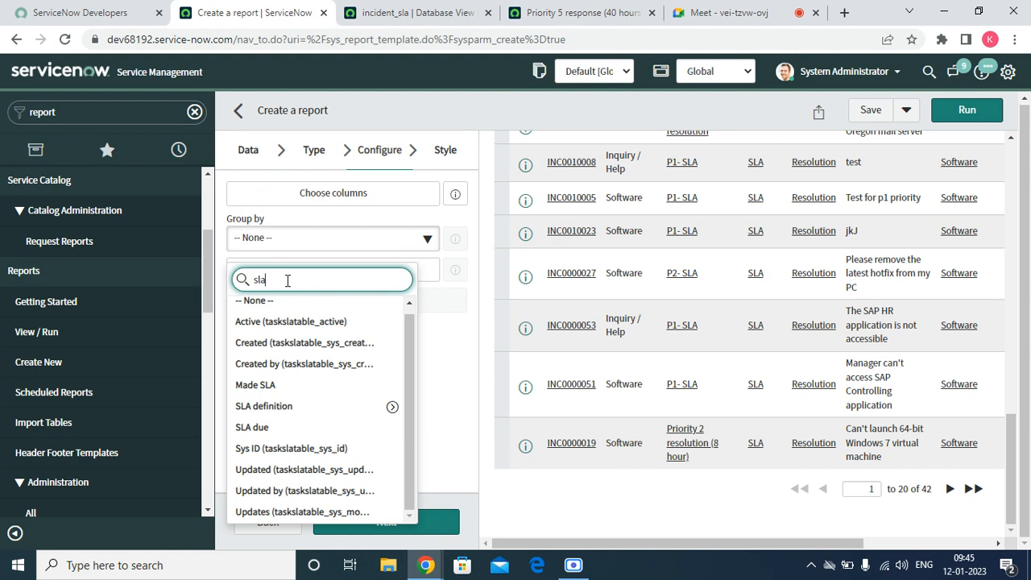
pyautogui.click(282, 407)
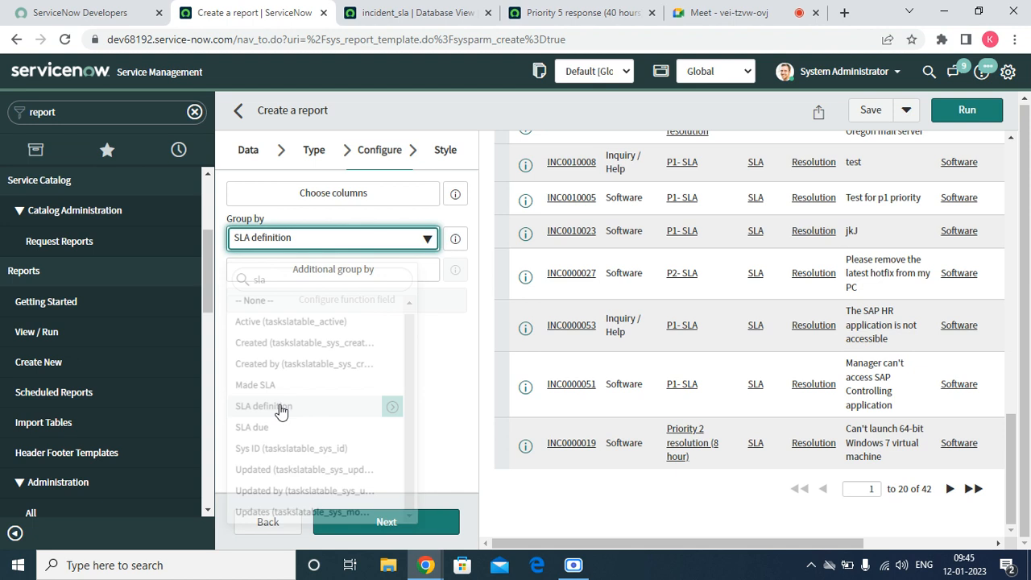
# - Change the report grouping to the Target field of the SLA definition reference and run the report
pyautogui.click(427, 240)
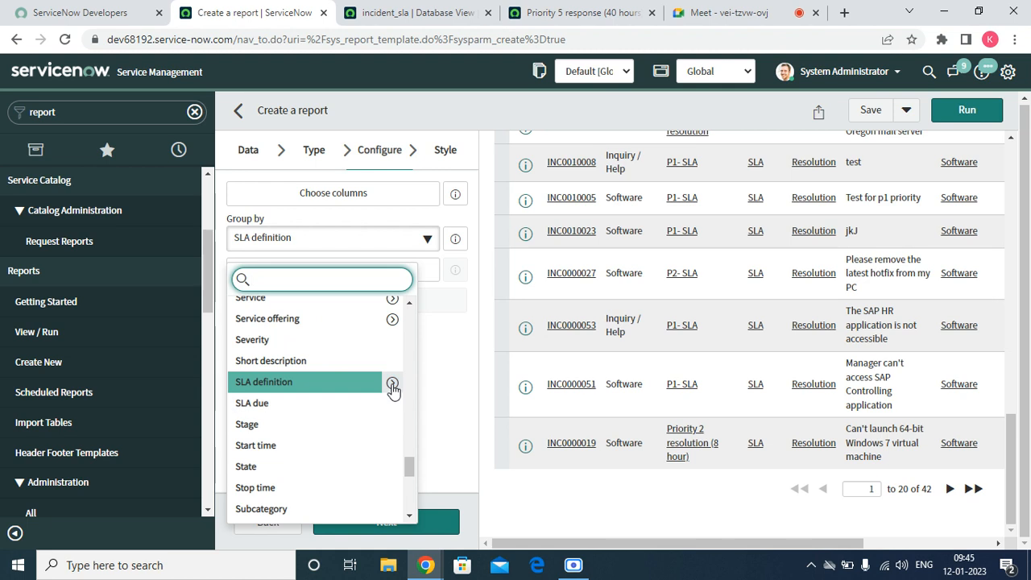
pyautogui.click(392, 383)
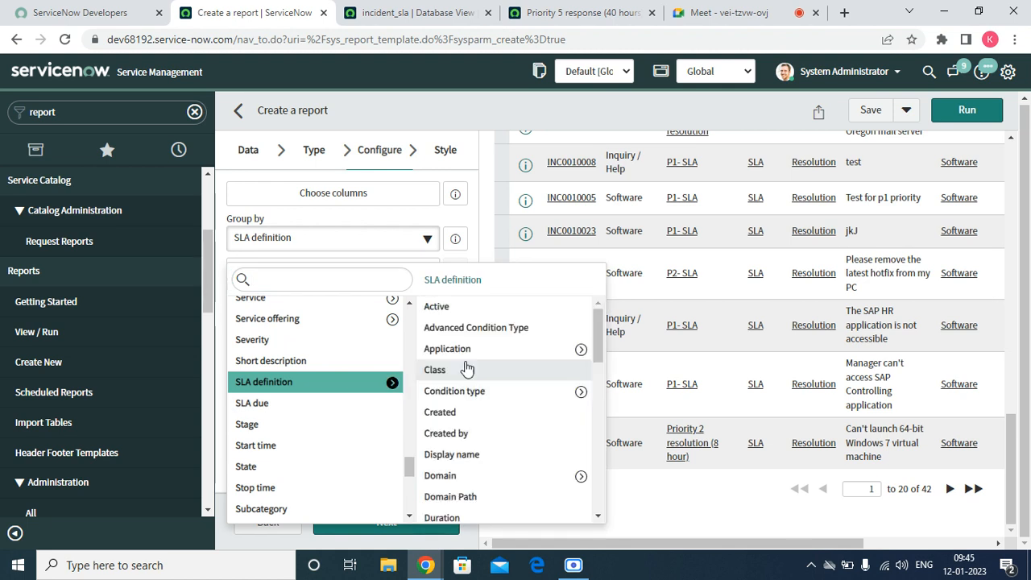
pyautogui.scroll(-10, 465, 364)
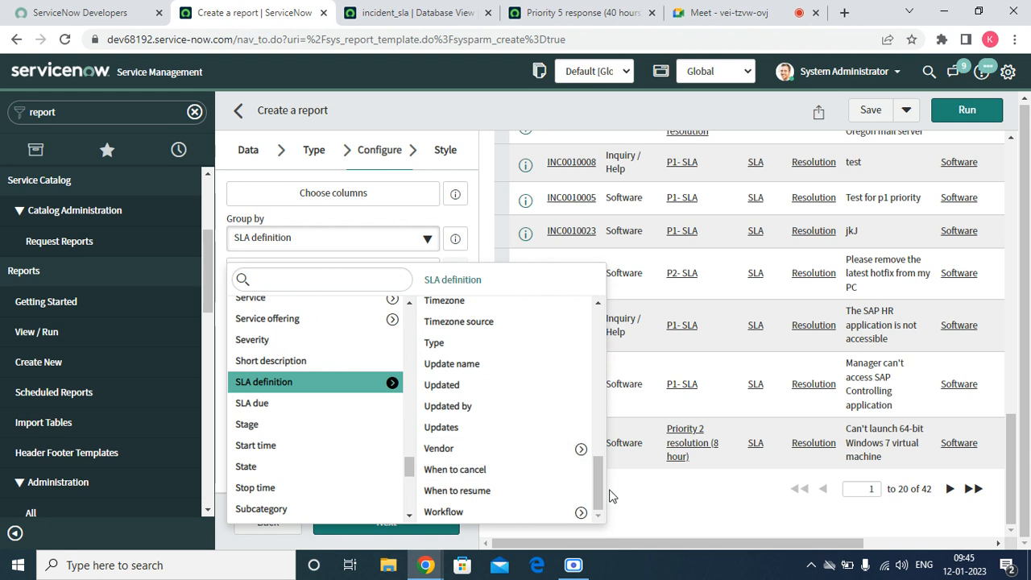
pyautogui.moveTo(600, 489); pyautogui.dragTo(600, 465)
pyautogui.click(452, 385)
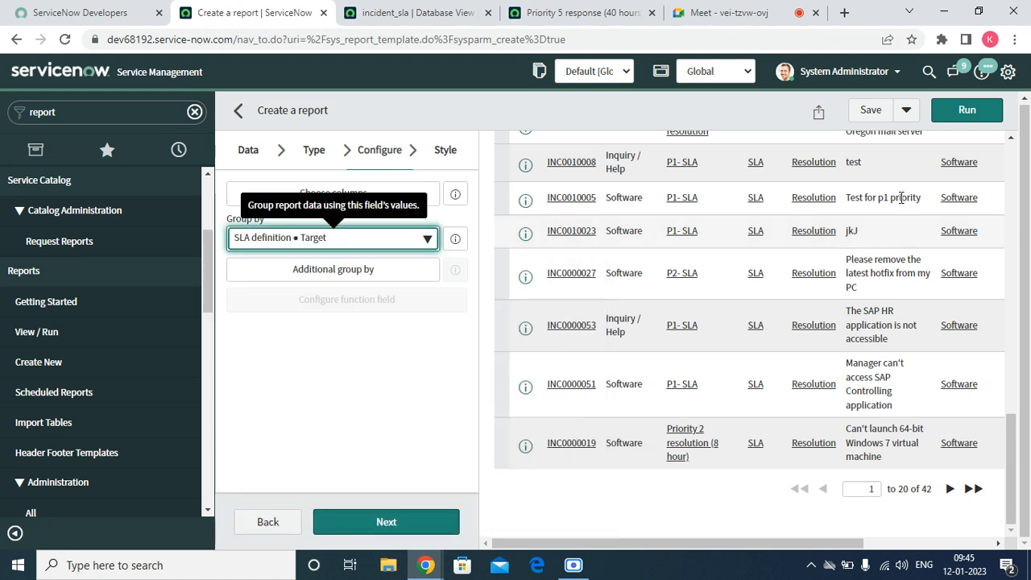
pyautogui.click(963, 112)
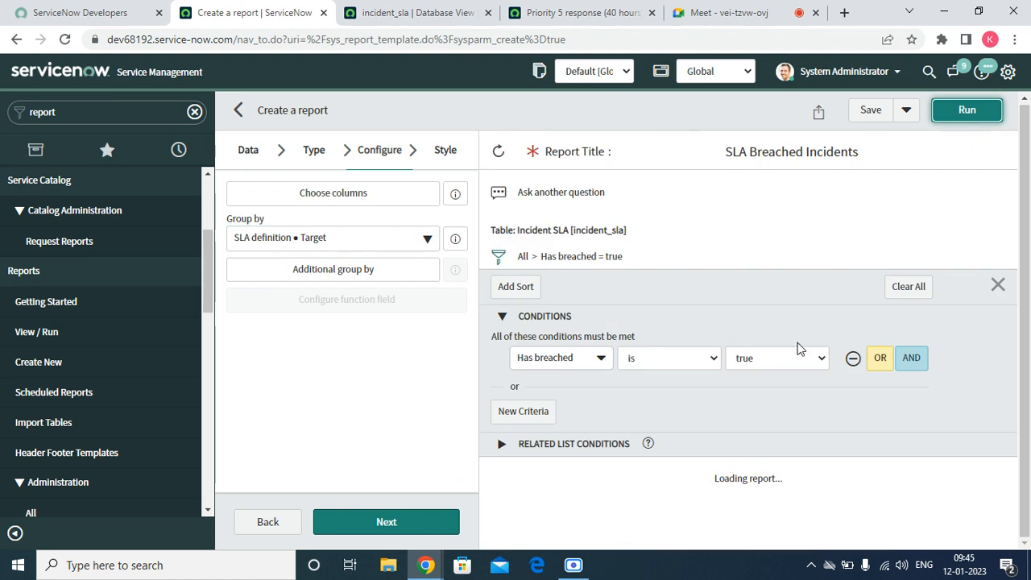
pyautogui.scroll(-2, 772, 328)
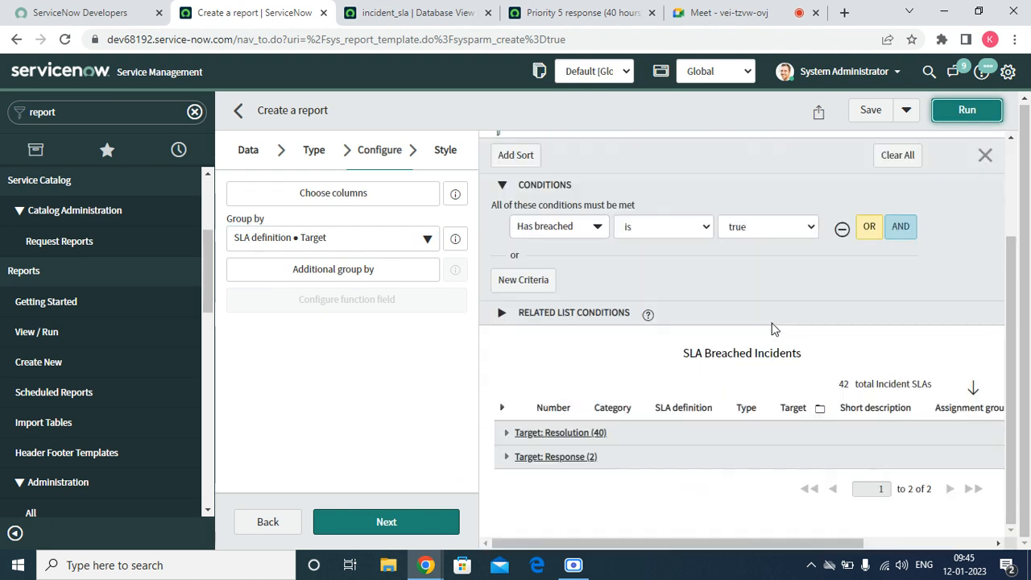